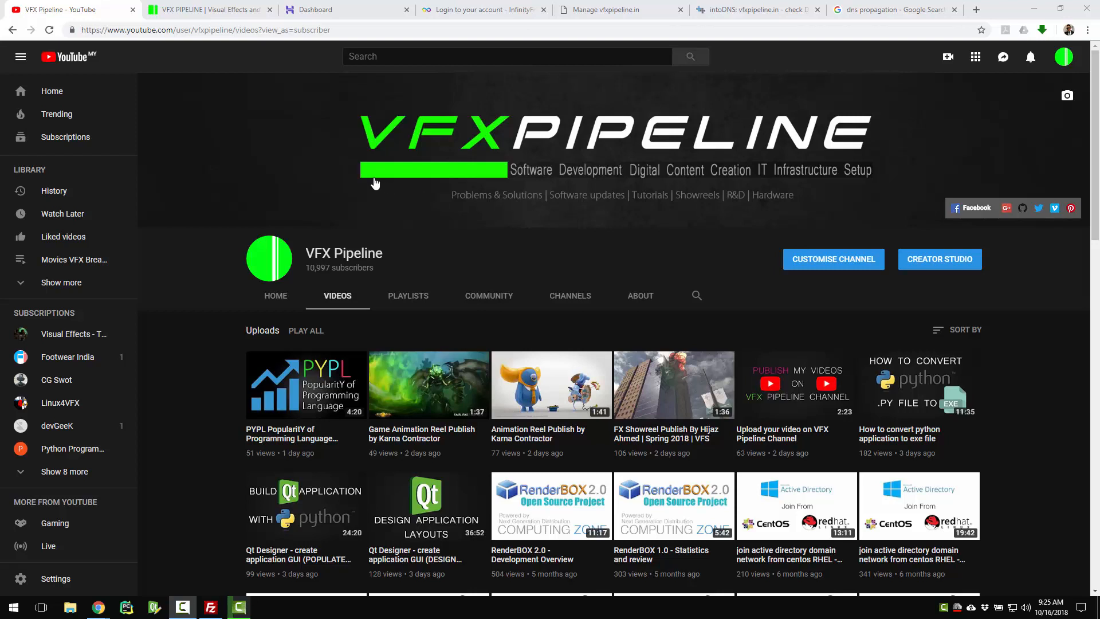
Switch from the YouTube channel to the vfxpipeline.in site showing the Hostinger deprecation notice
{"action": "left_click", "coordinate": [200, 9]}
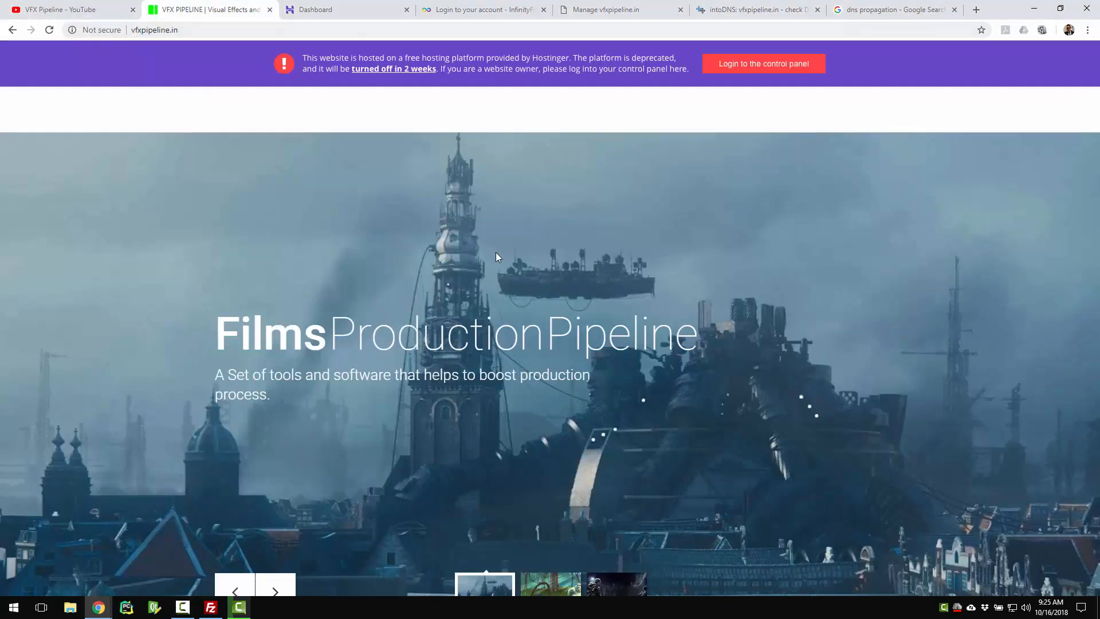
{"action": "scroll", "coordinate": [627, 233], "scroll_direction": "down", "scroll_amount": 7}
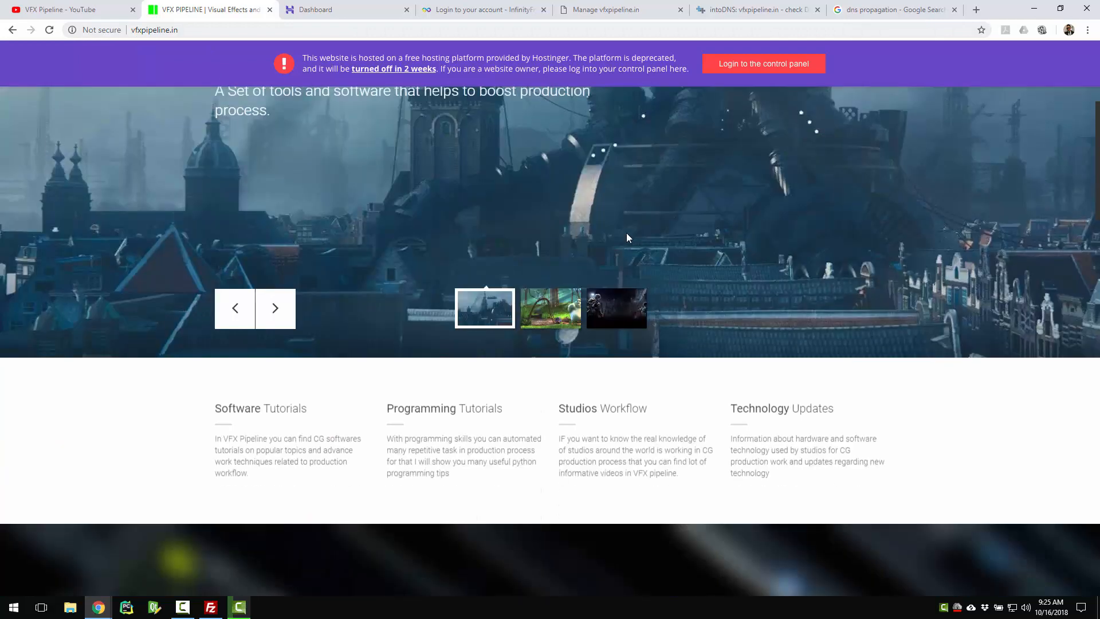
{"action": "scroll", "coordinate": [626, 235], "scroll_direction": "down", "scroll_amount": 6}
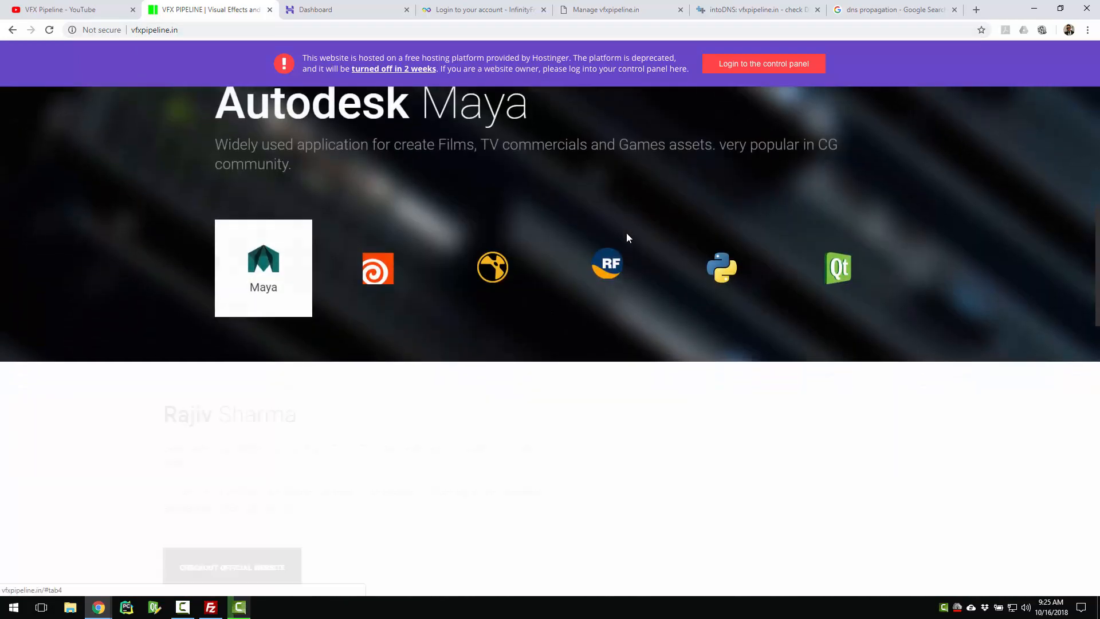
{"action": "scroll", "coordinate": [627, 237], "scroll_direction": "down", "scroll_amount": 3}
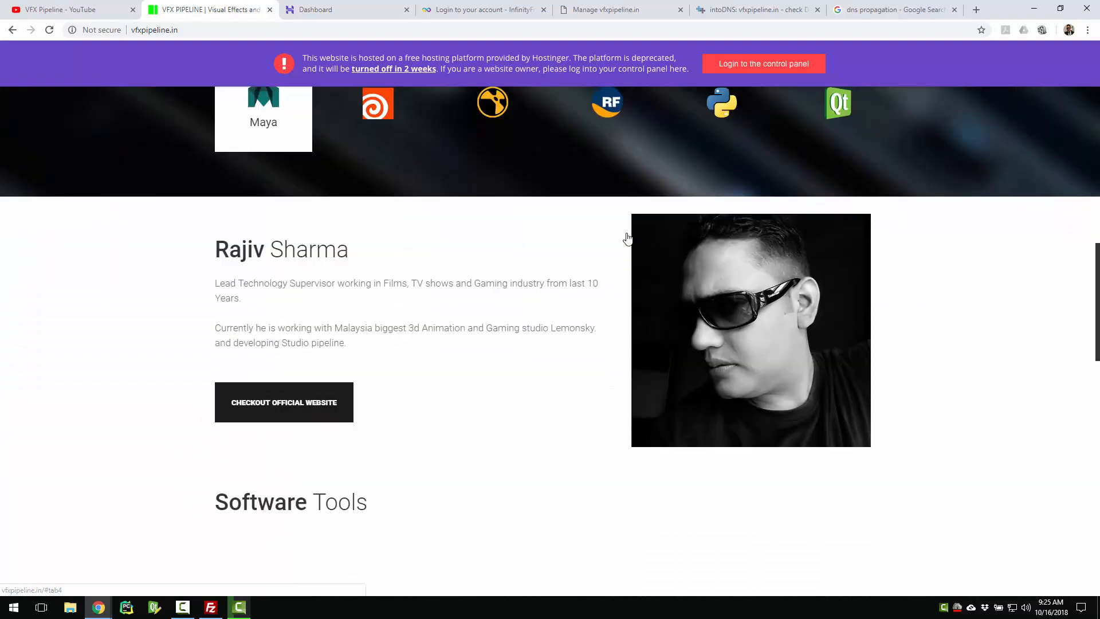
{"action": "scroll", "coordinate": [627, 238], "scroll_direction": "down", "scroll_amount": 4}
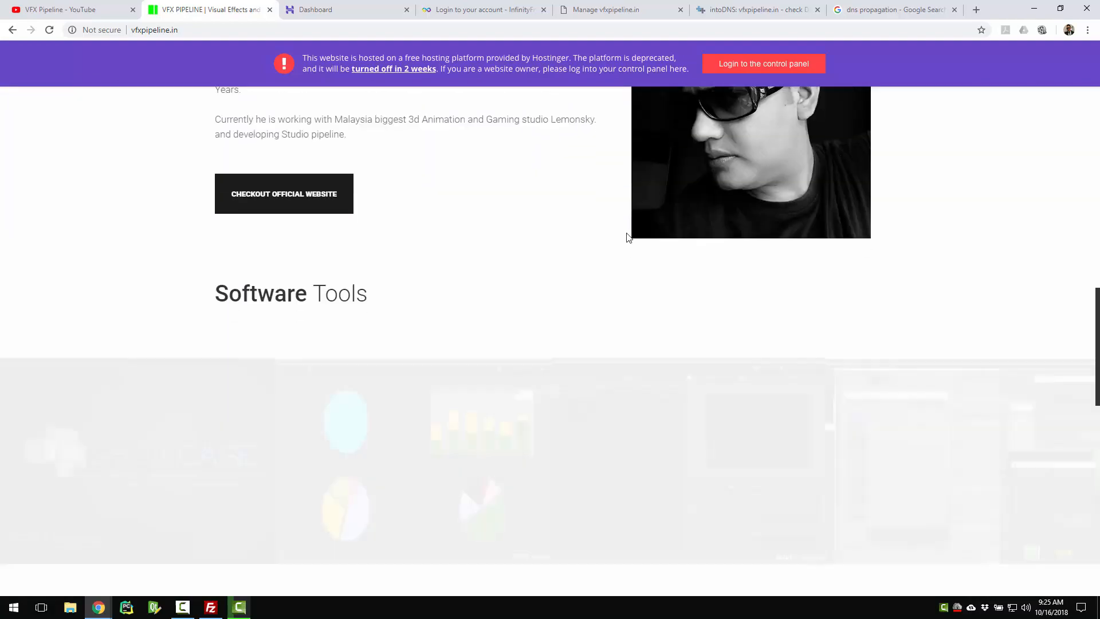
{"action": "scroll", "coordinate": [627, 233], "scroll_direction": "up", "scroll_amount": 6}
{"action": "scroll", "coordinate": [627, 233], "scroll_direction": "up", "scroll_amount": 13}
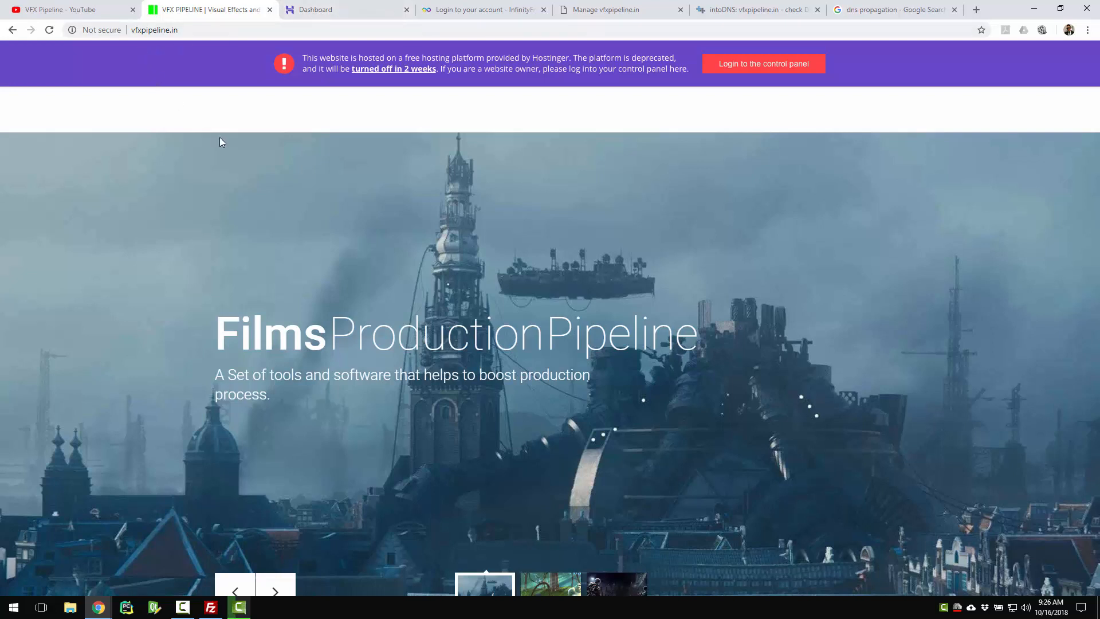
Show the Hostinger dashboard listing vfxpipeline.in and its free-hosting shutdown warning
{"action": "left_click", "coordinate": [346, 6]}
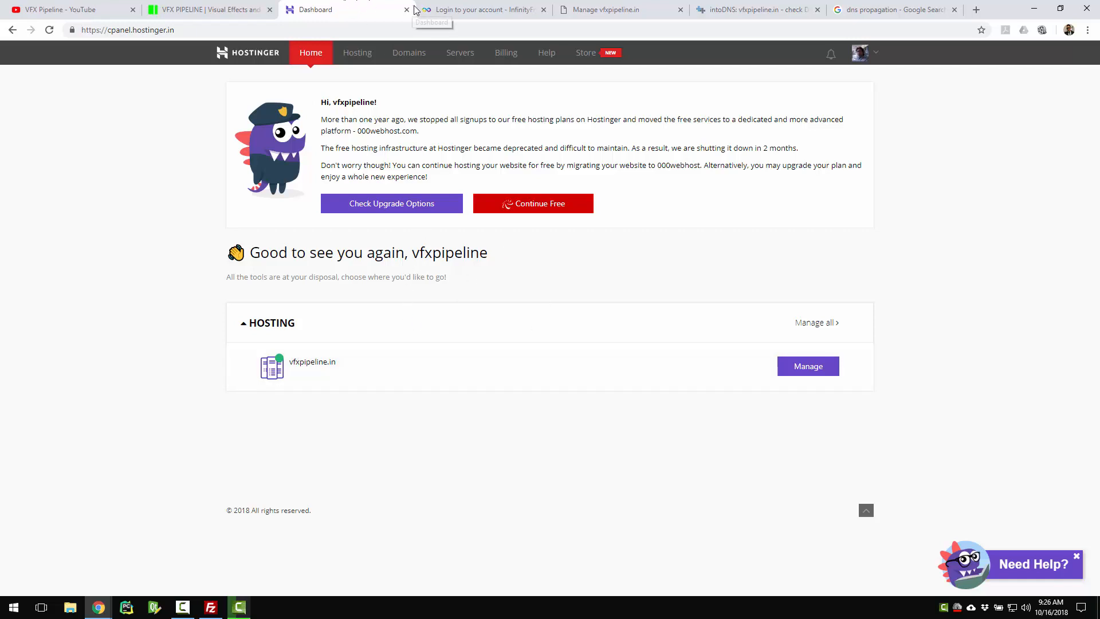
Look over the InfinityFree homepage, then switch to BigRock's vfxpipeline.in management page
{"action": "left_click", "coordinate": [458, 13]}
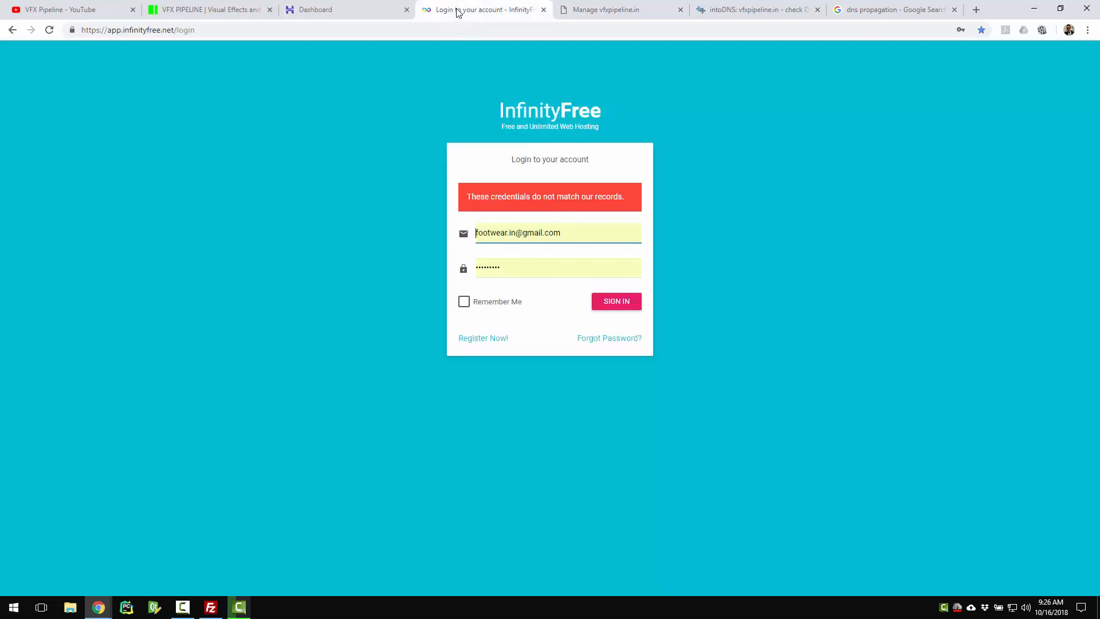
{"action": "left_click", "coordinate": [547, 119]}
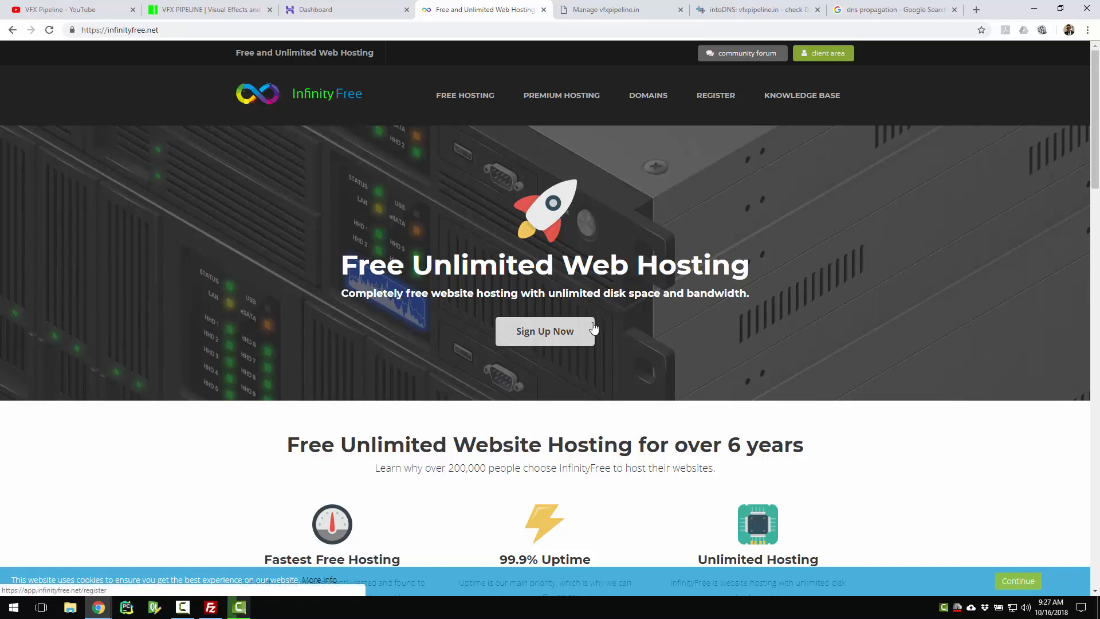
{"action": "left_click", "coordinate": [613, 10]}
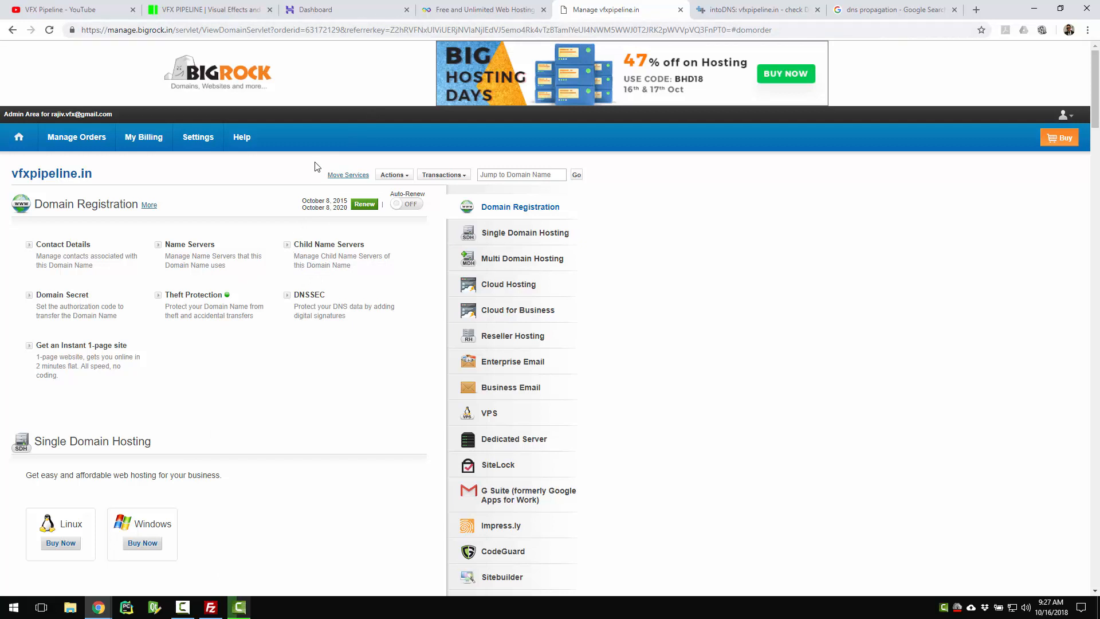
Try opening vfxpipeline.in's name server settings, closing the stalled dialog and retrying
{"action": "left_click", "coordinate": [200, 248]}
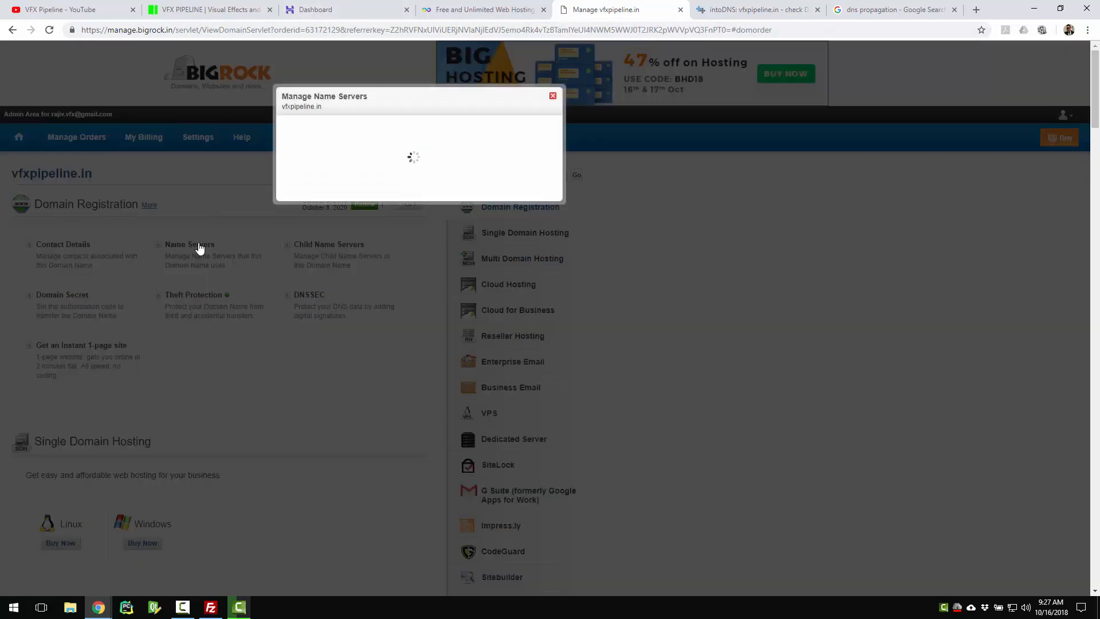
{"action": "left_click", "coordinate": [468, 8]}
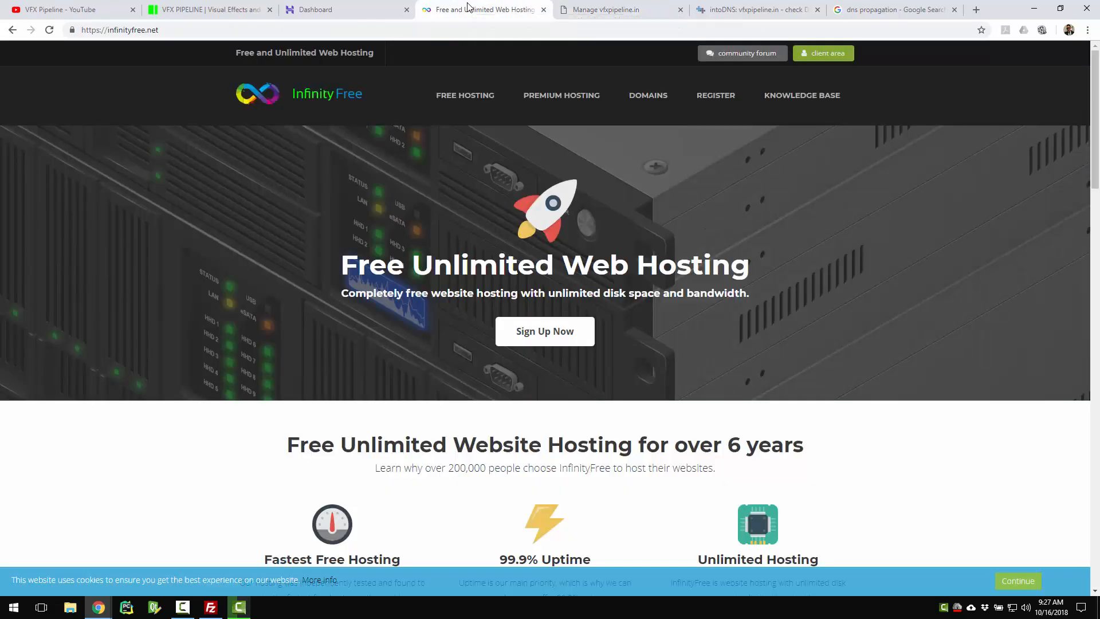
{"action": "left_click", "coordinate": [620, 7]}
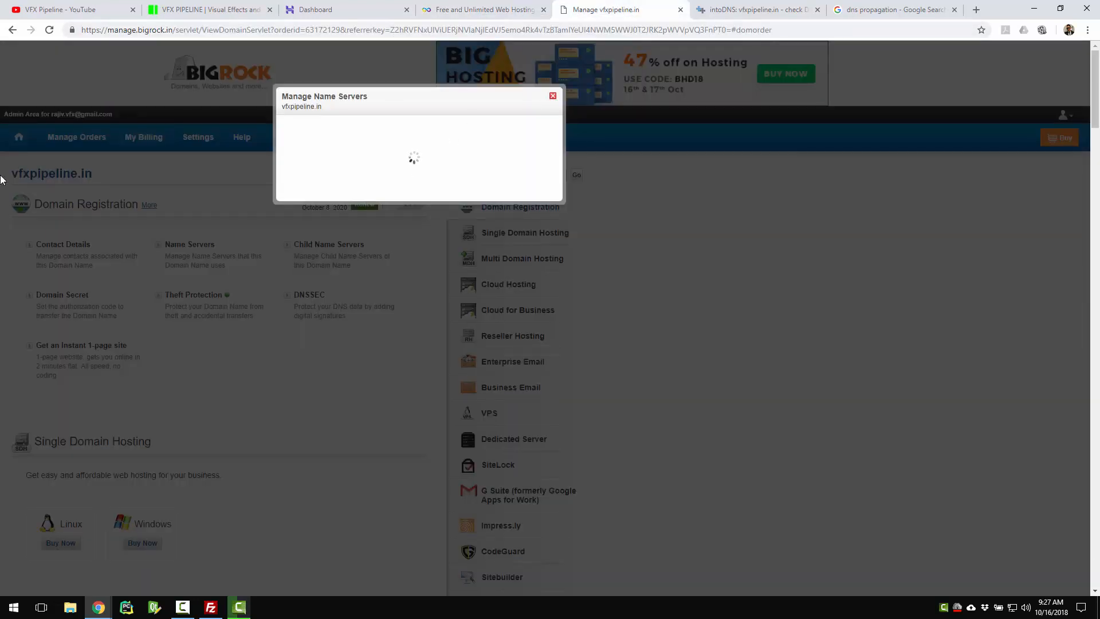
{"action": "left_click", "coordinate": [553, 96]}
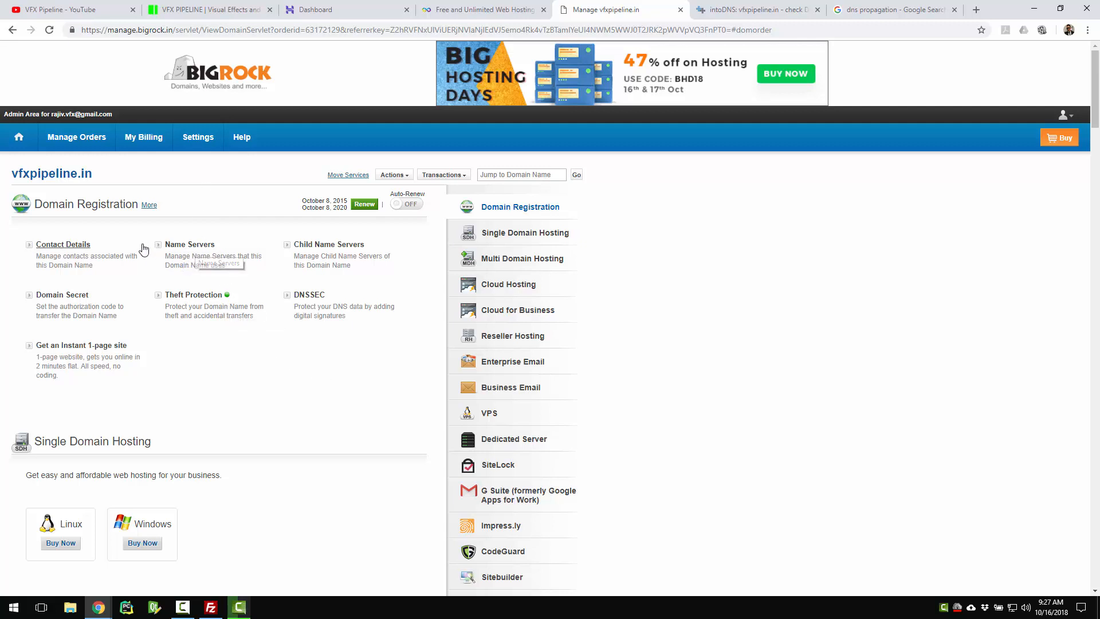
{"action": "left_click", "coordinate": [189, 250]}
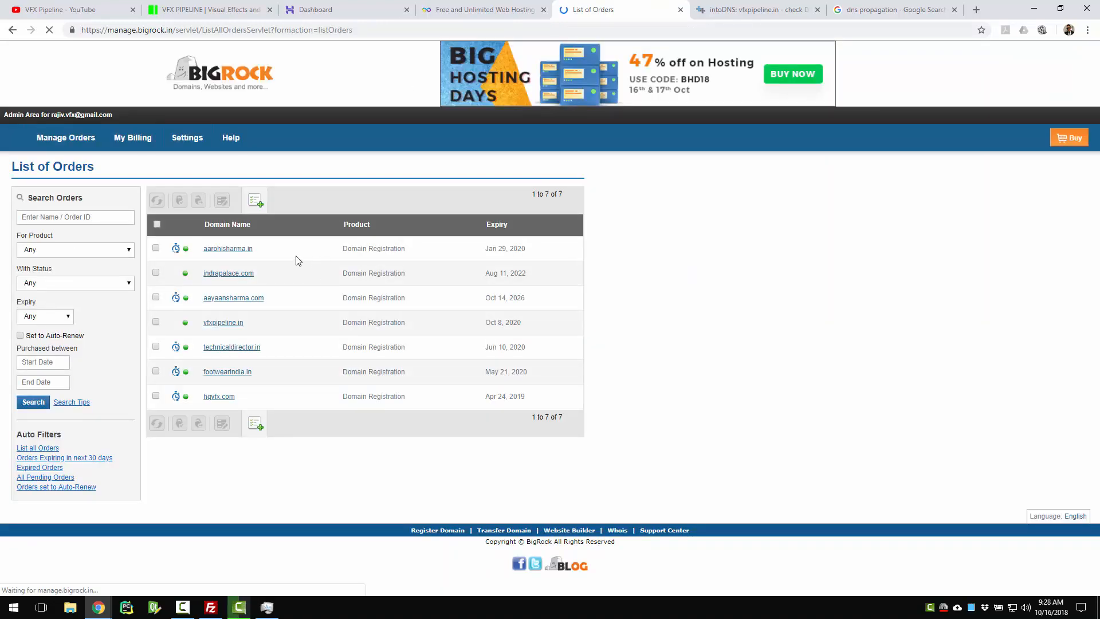
Open the vfxpipeline.in order and verify its name servers are ns1.epizy.com and ns2.epizy.com
{"action": "left_click", "coordinate": [224, 322]}
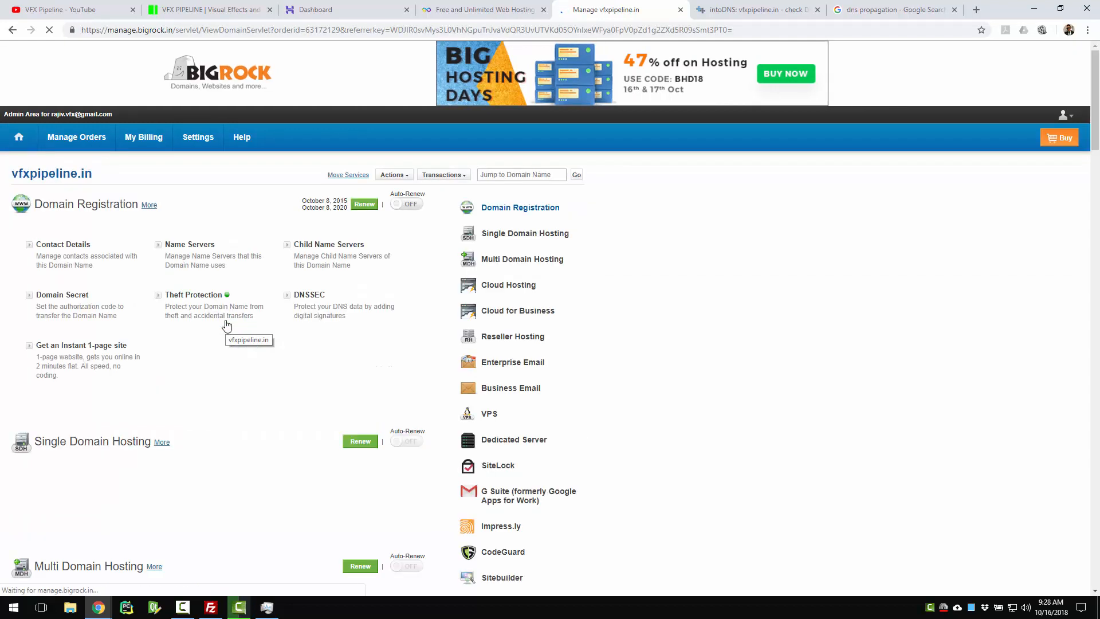
{"action": "left_click", "coordinate": [198, 246]}
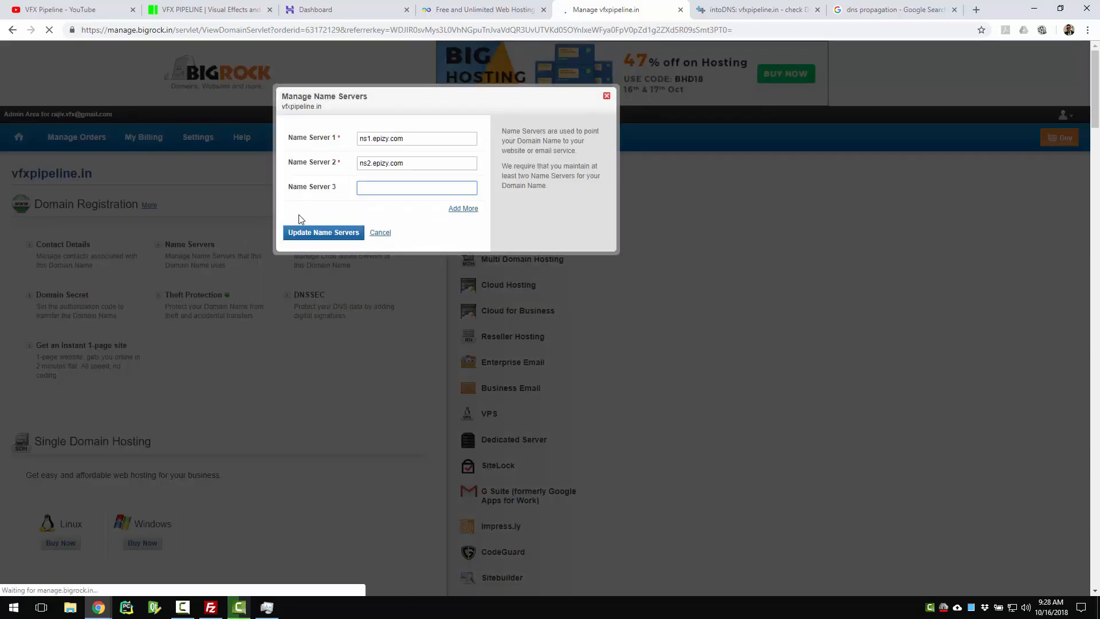
{"action": "scroll", "coordinate": [401, 166], "scroll_direction": "up", "scroll_amount": 1}
{"action": "scroll", "coordinate": [404, 171], "scroll_direction": "up", "scroll_amount": 2}
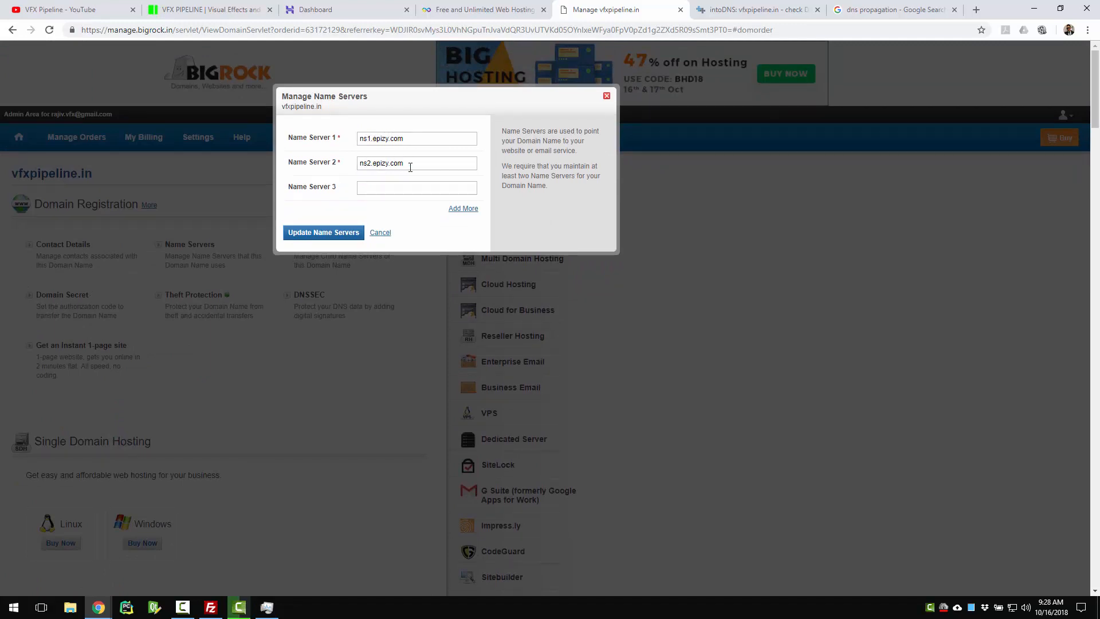
{"action": "double_click", "coordinate": [414, 165]}
{"action": "left_click", "coordinate": [443, 137]}
{"action": "left_click", "coordinate": [464, 10]}
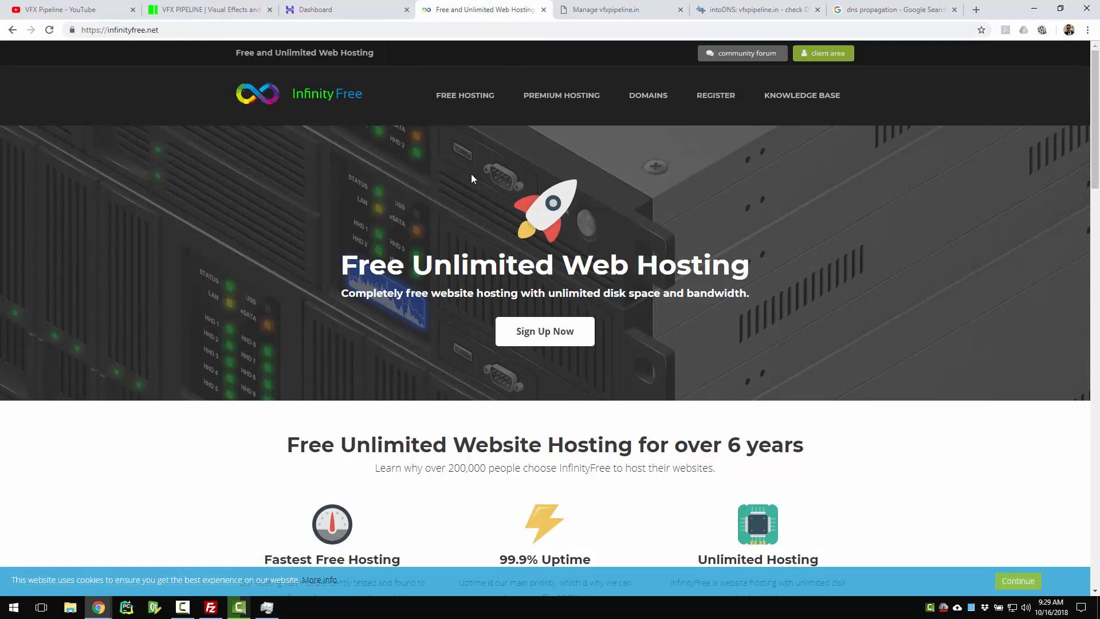
Sign in to InfinityFree with the correct saved account e-mail and its password
{"action": "left_click", "coordinate": [338, 100]}
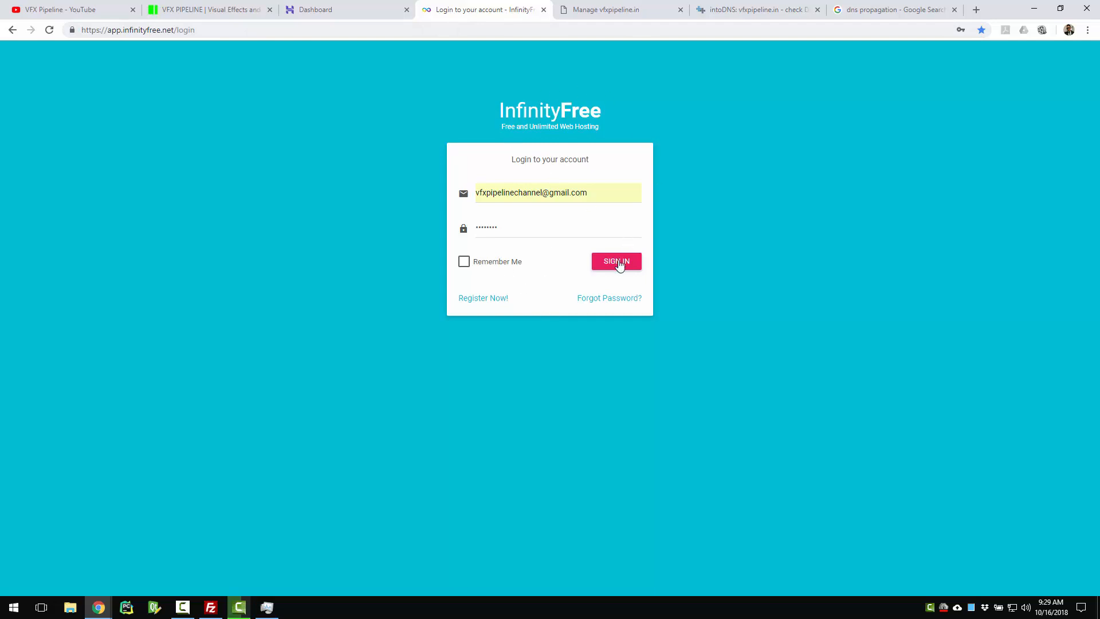
{"action": "left_click", "coordinate": [618, 264]}
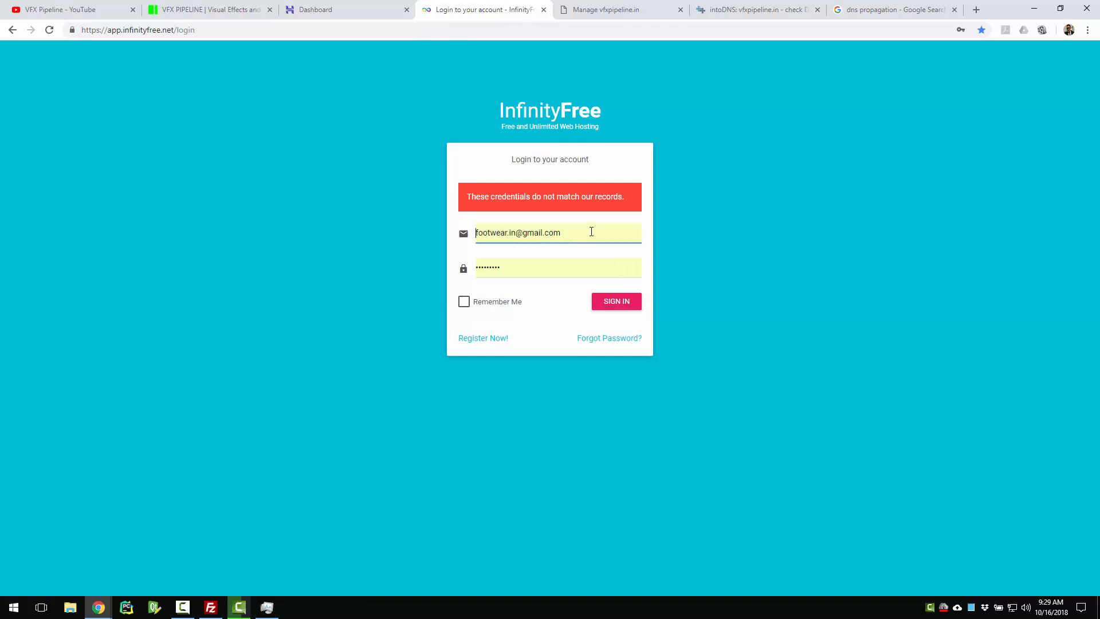
{"action": "triple_click", "coordinate": [592, 231]}
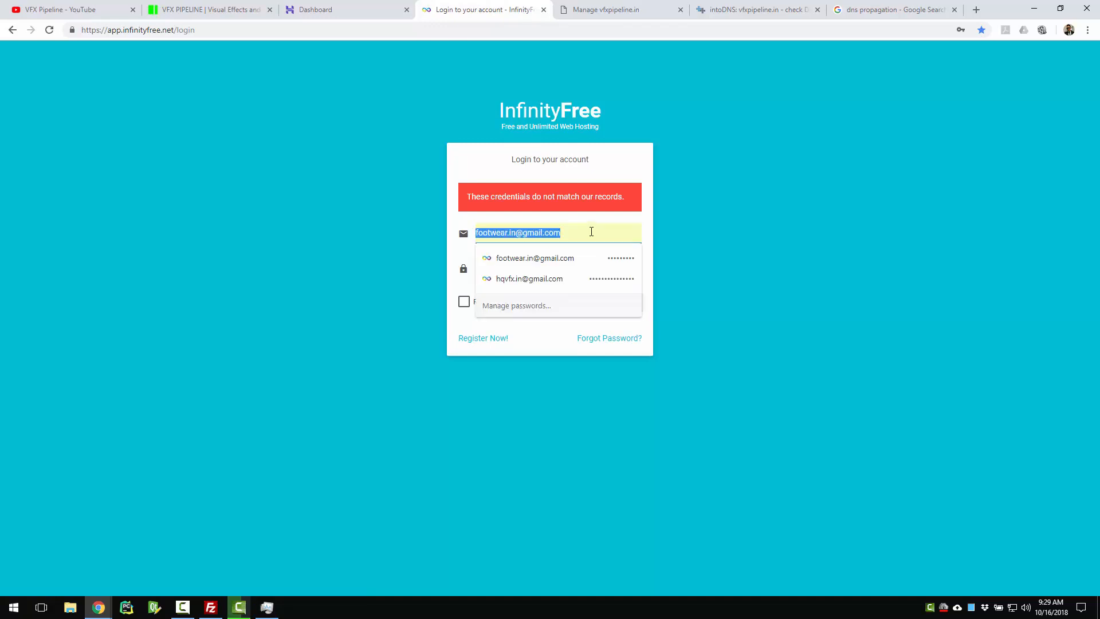
{"action": "type", "text": "v"}
{"action": "left_click", "coordinate": [566, 252]}
{"action": "left_click", "coordinate": [530, 266]}
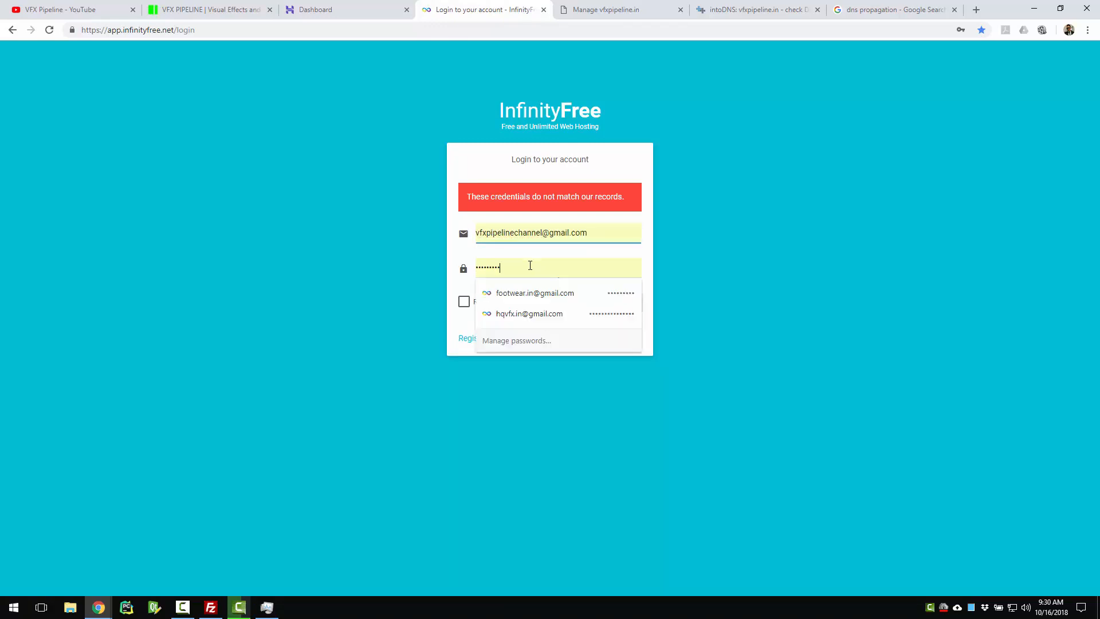
{"action": "key", "text": "ctrl+a"}
{"action": "type", "text": "••••"}
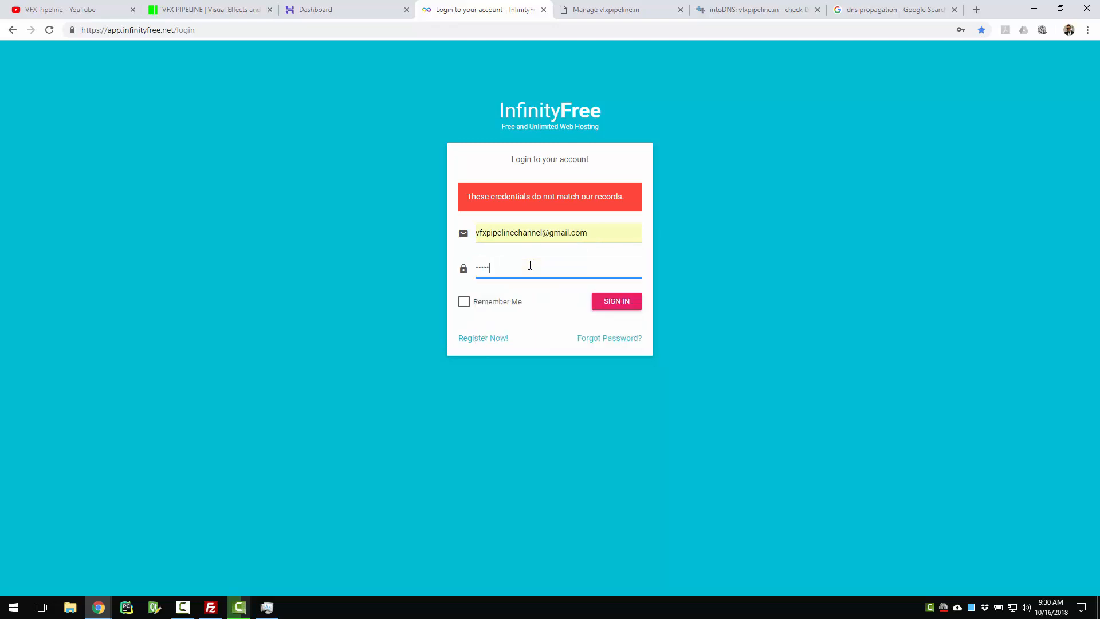
{"action": "type", "text": "•••••"}
{"action": "key", "text": "Return"}
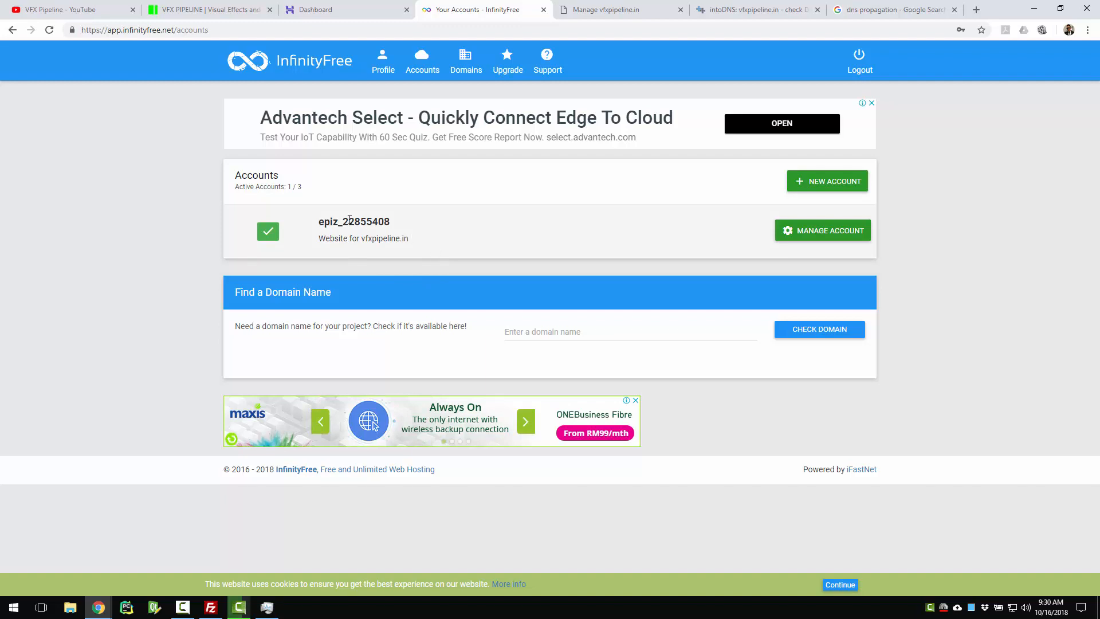
Start a new own-domain hosting account, rechecking BigRock's epizy.com nameservers without changes
{"action": "left_click", "coordinate": [855, 181]}
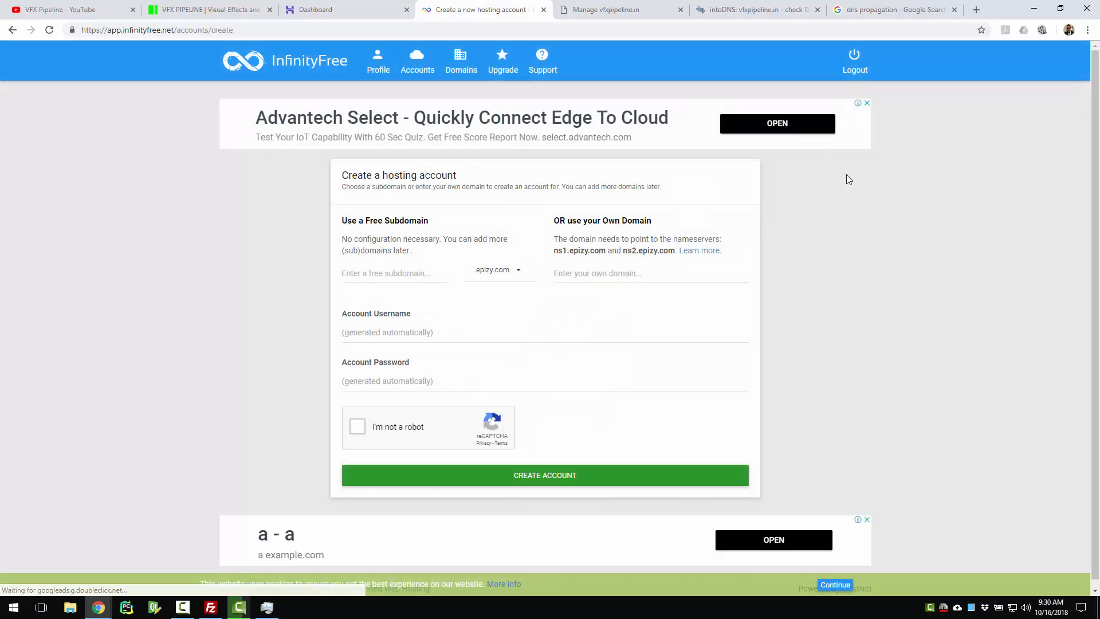
{"action": "left_click", "coordinate": [604, 273]}
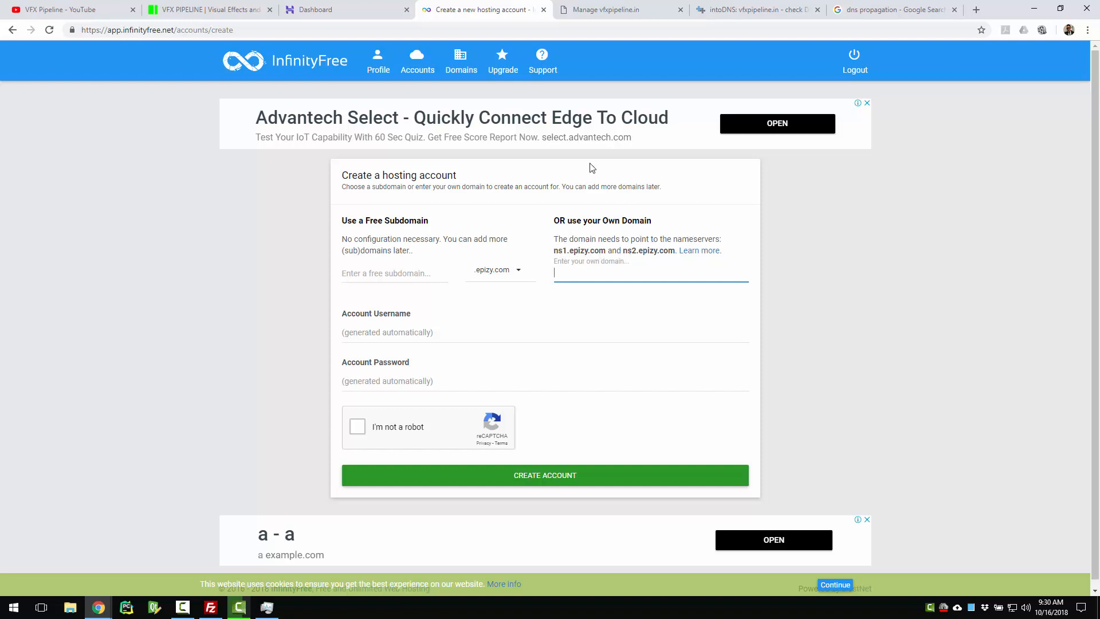
{"action": "left_click", "coordinate": [612, 7]}
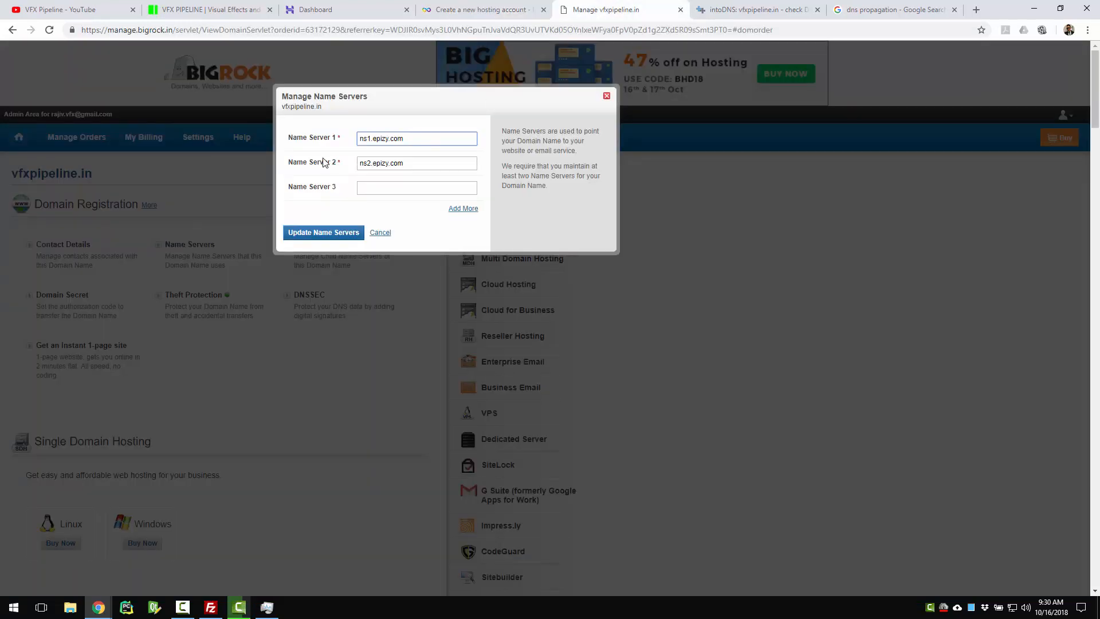
{"action": "left_click", "coordinate": [367, 6]}
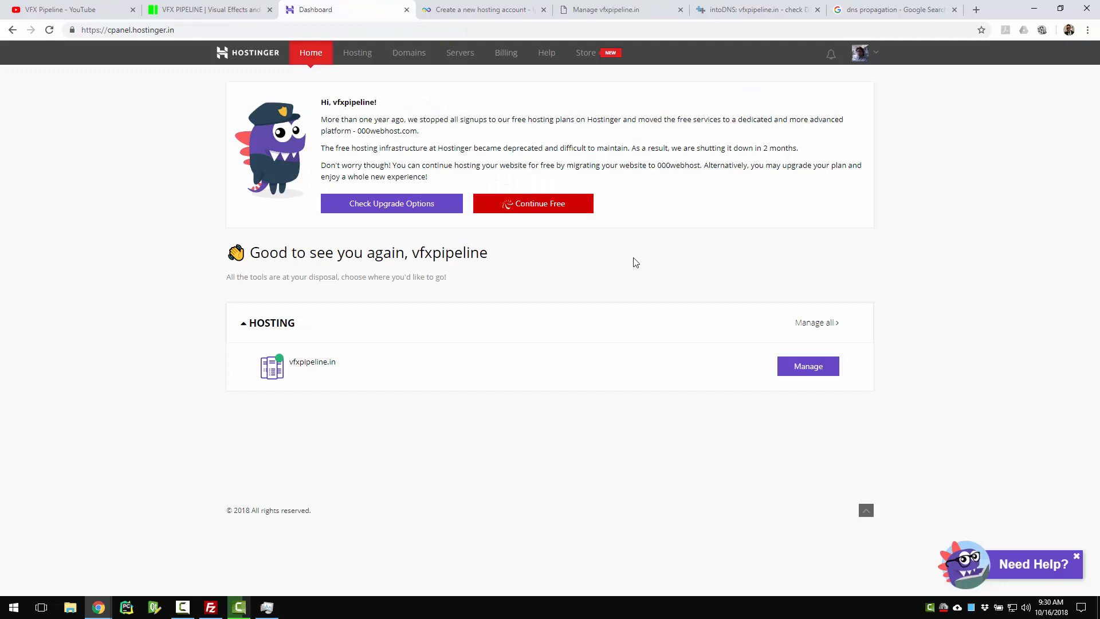
{"action": "left_click", "coordinate": [615, 8]}
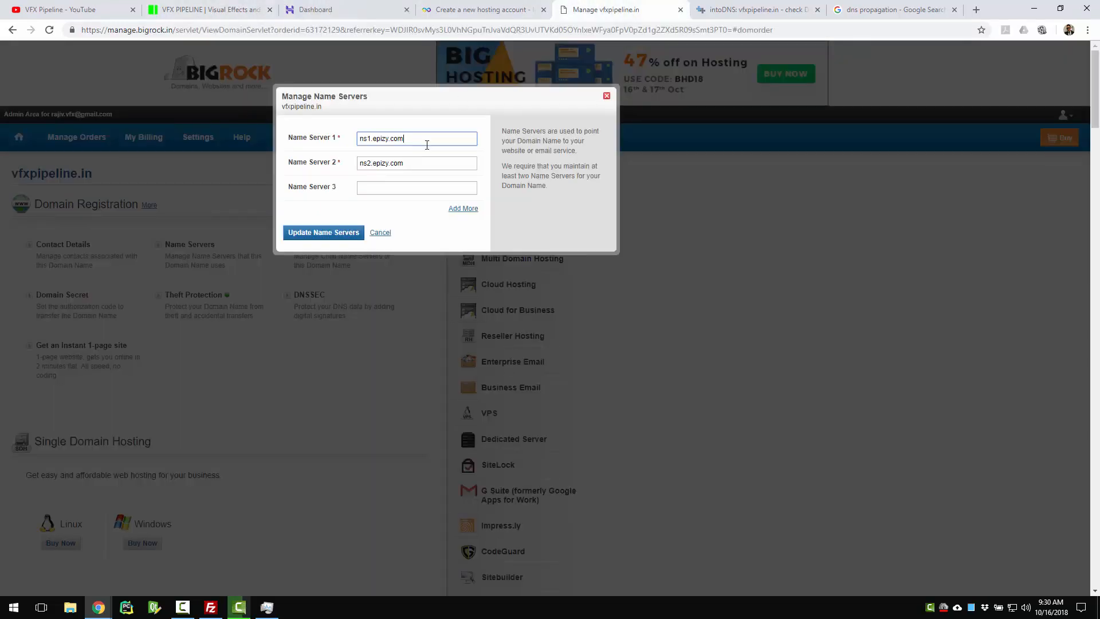
{"action": "left_click", "coordinate": [606, 95]}
Back in InfinityFree, close the advertisement and go to the Accounts list
{"action": "left_click", "coordinate": [481, 9]}
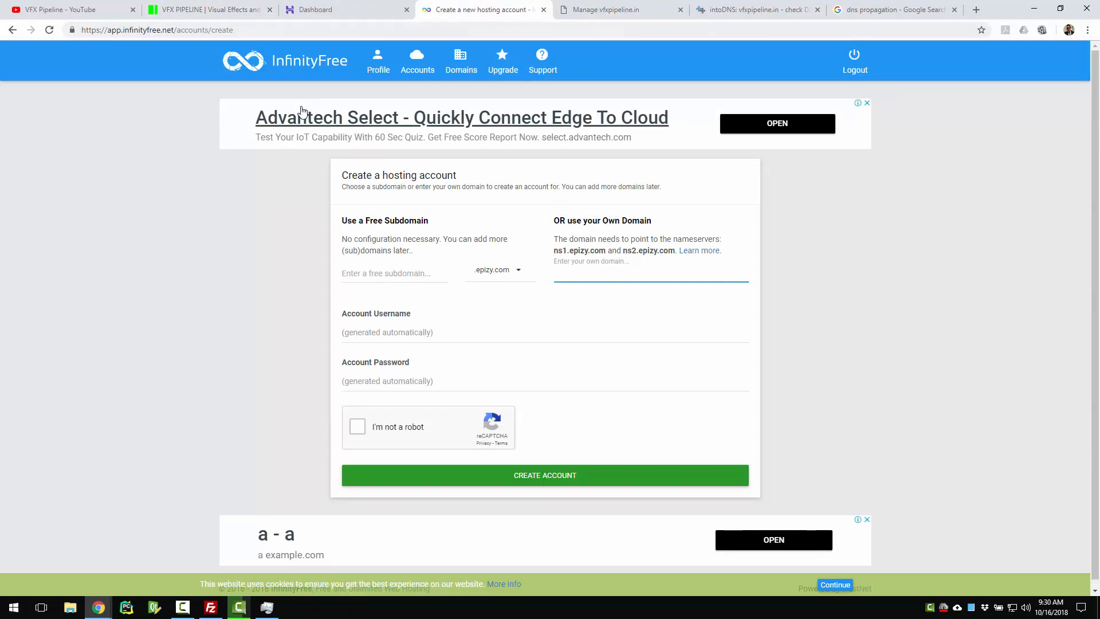
{"action": "scroll", "coordinate": [837, 283], "scroll_direction": "down", "scroll_amount": 1}
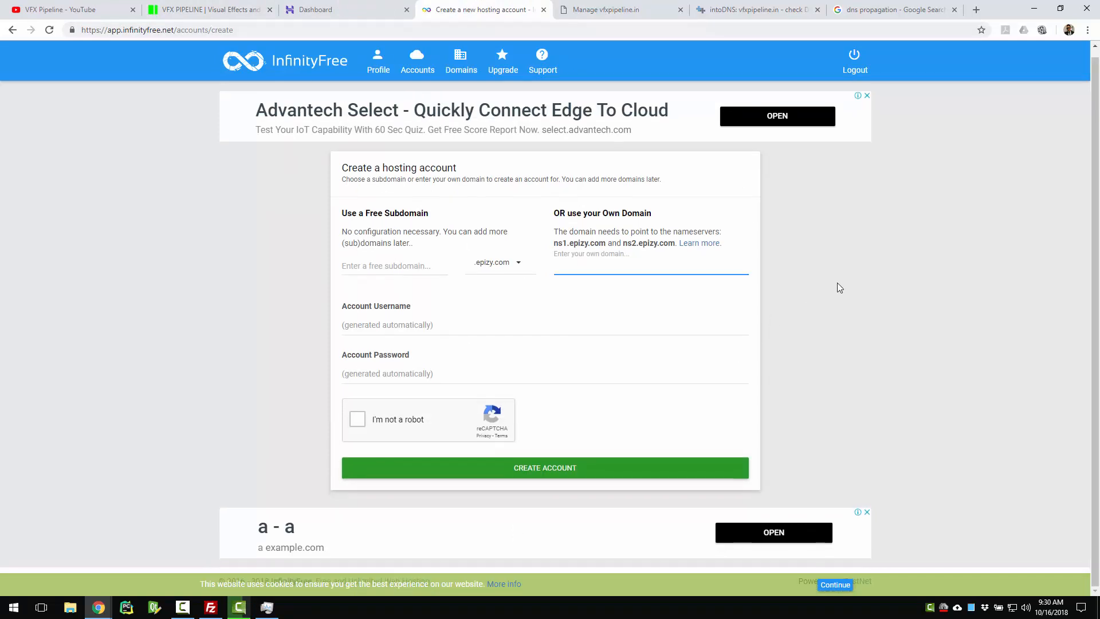
{"action": "left_click", "coordinate": [867, 103]}
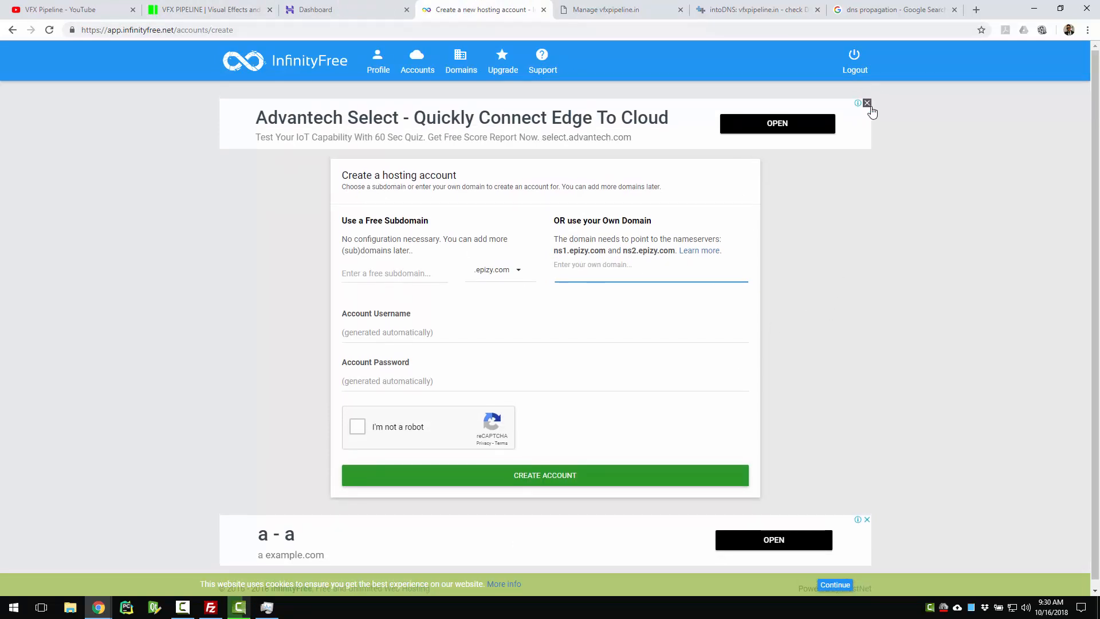
{"action": "left_click", "coordinate": [417, 58]}
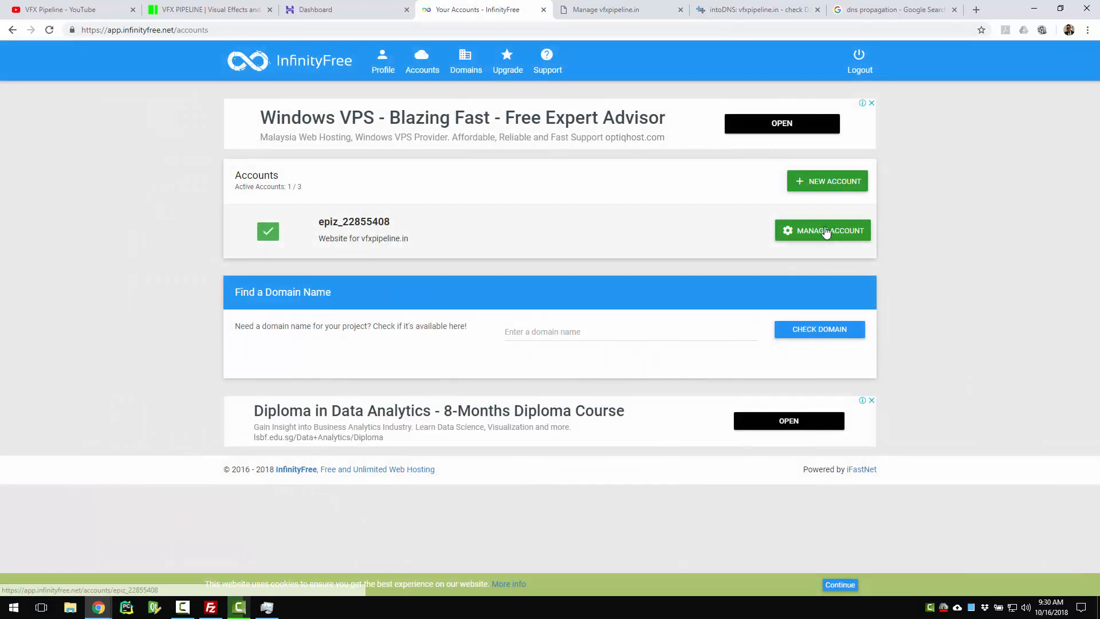
Open the vfxpipeline.in hosting account and view its FTP details: ftpupload.net, port 21
{"action": "left_click", "coordinate": [826, 232]}
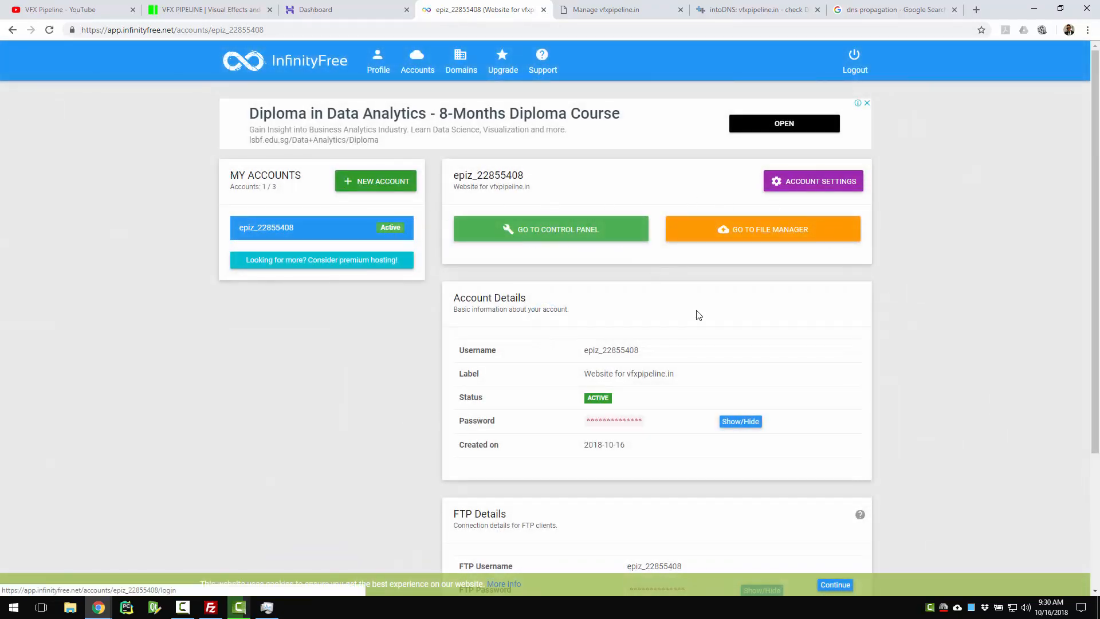
{"action": "scroll", "coordinate": [697, 311], "scroll_direction": "down", "scroll_amount": 3}
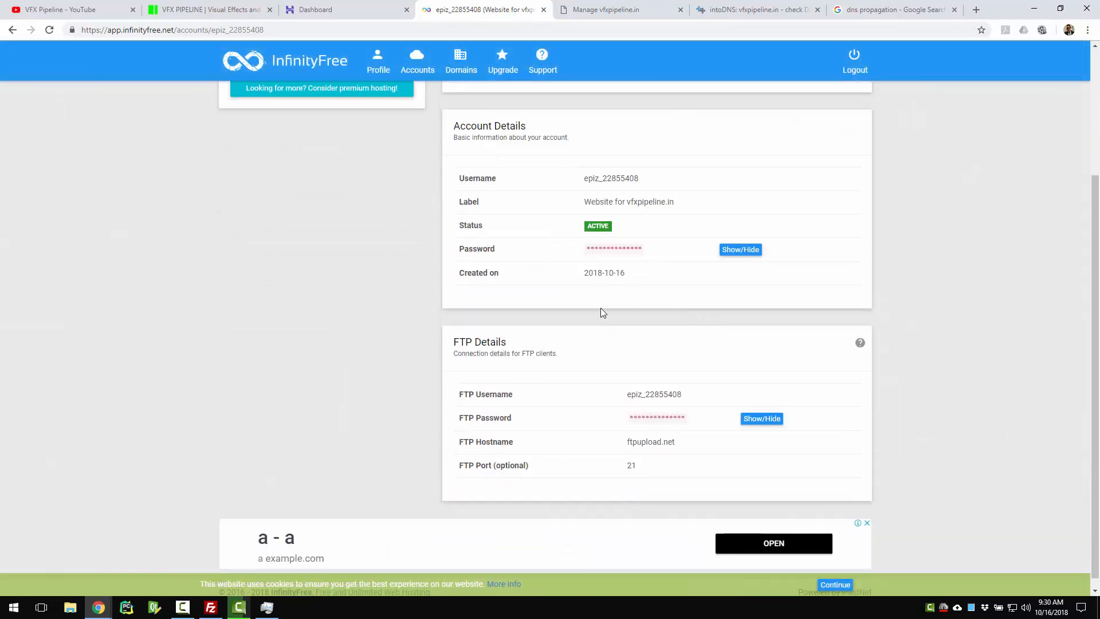
{"action": "scroll", "coordinate": [601, 308], "scroll_direction": "up", "scroll_amount": 2}
{"action": "scroll", "coordinate": [630, 304], "scroll_direction": "down", "scroll_amount": 2}
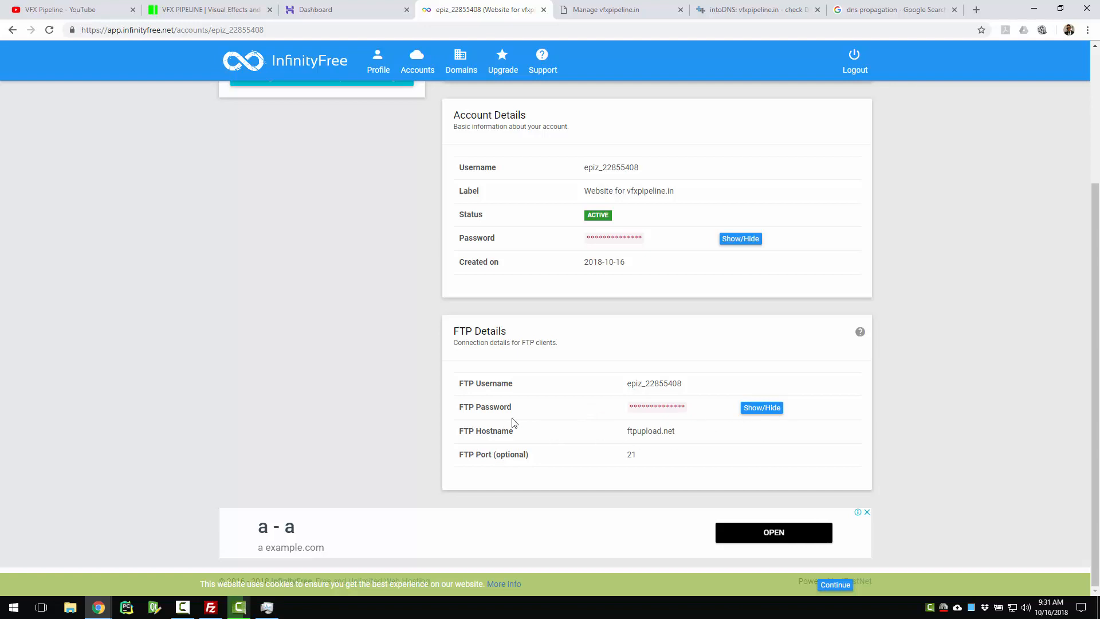
{"action": "scroll", "coordinate": [502, 422], "scroll_direction": "up", "scroll_amount": 3}
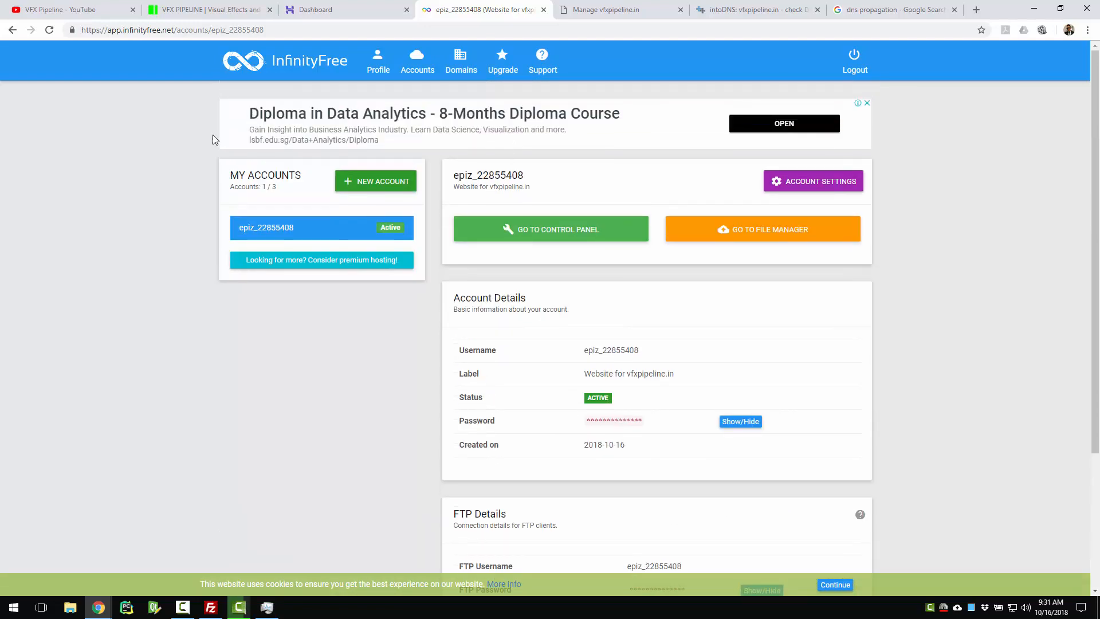
{"action": "scroll", "coordinate": [366, 375], "scroll_direction": "down", "scroll_amount": 3}
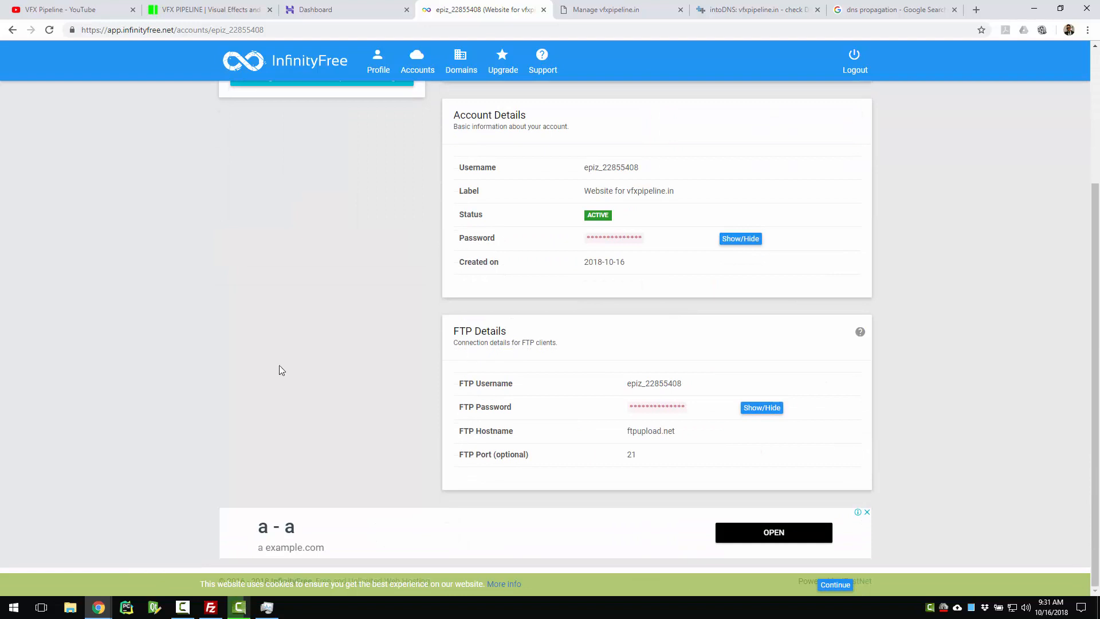
{"action": "left_click", "coordinate": [211, 612]}
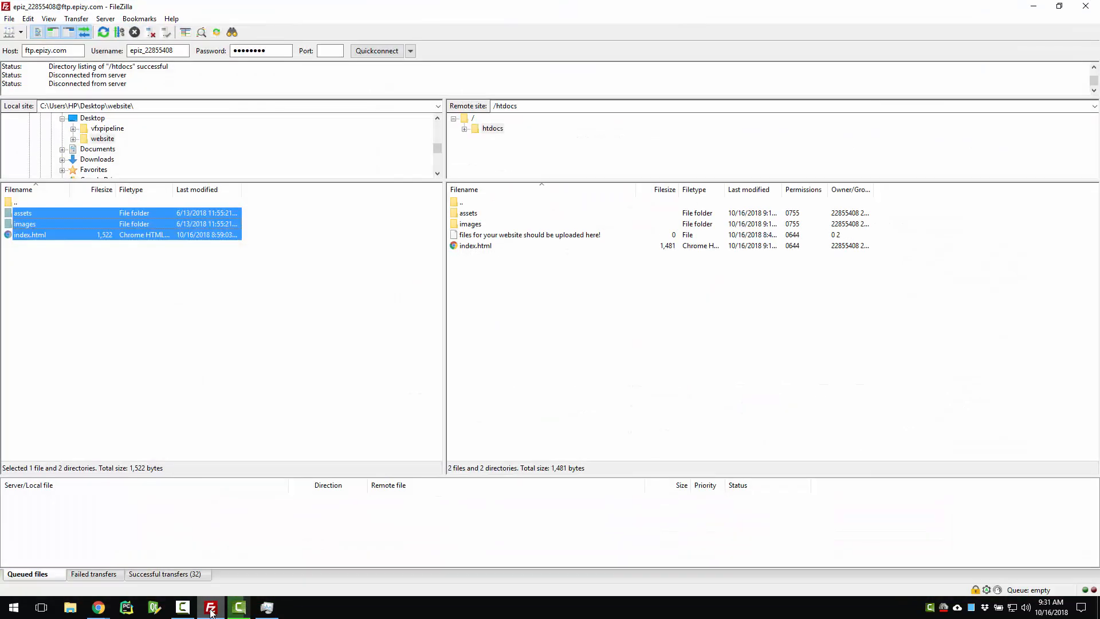
Reconnect FileZilla to ftp.epizy.com with the account's FTP details, aborting the previous connection
{"action": "left_click", "coordinate": [239, 400]}
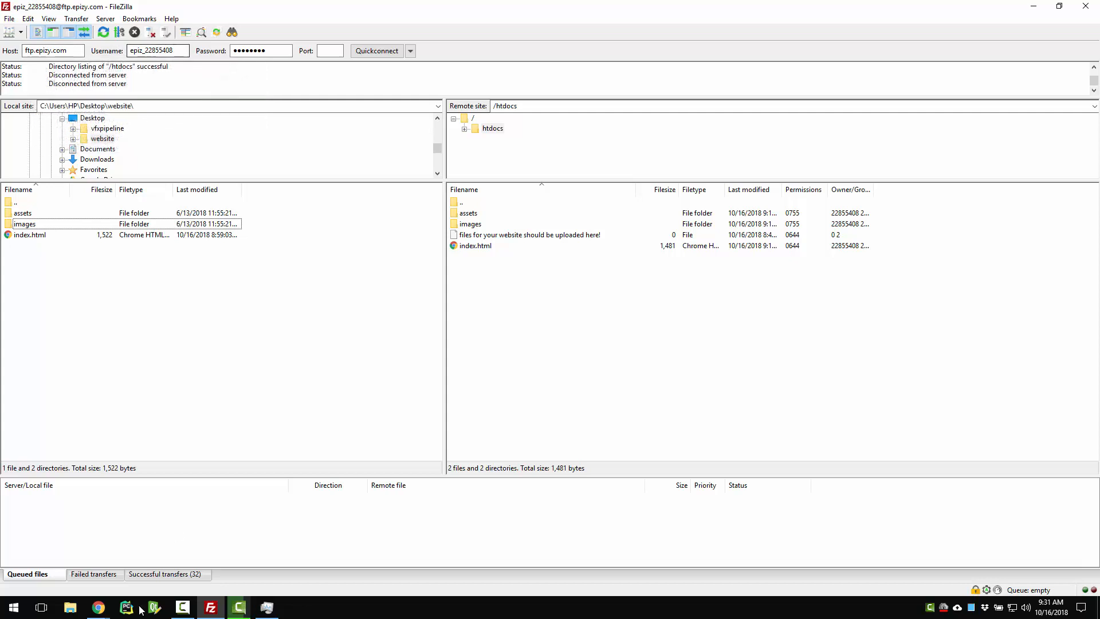
{"action": "left_click", "coordinate": [98, 607]}
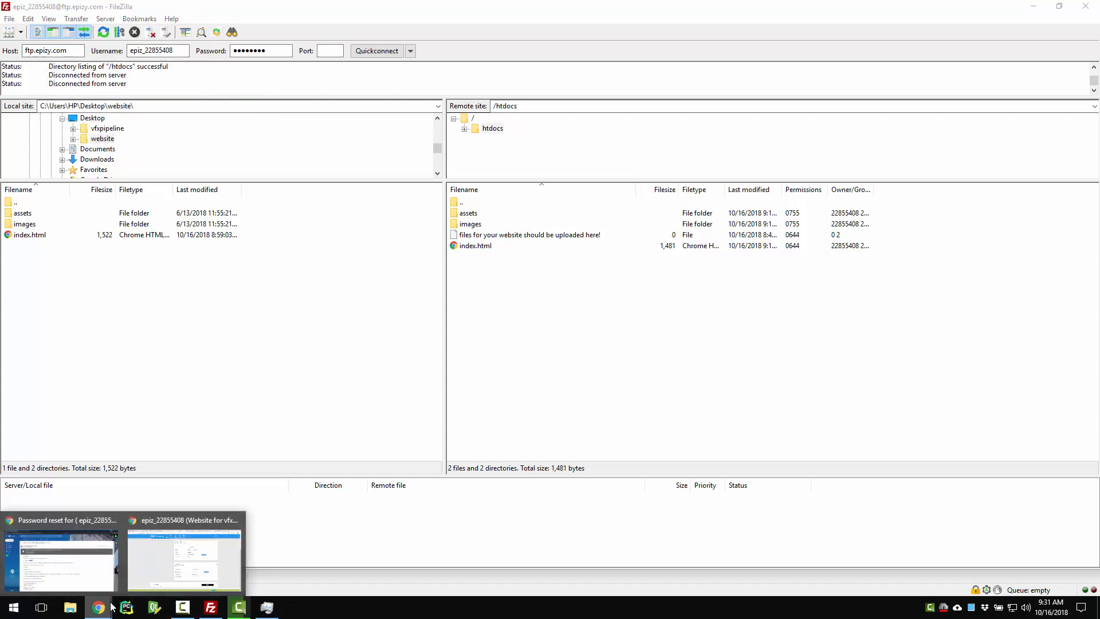
{"action": "left_click", "coordinate": [184, 559]}
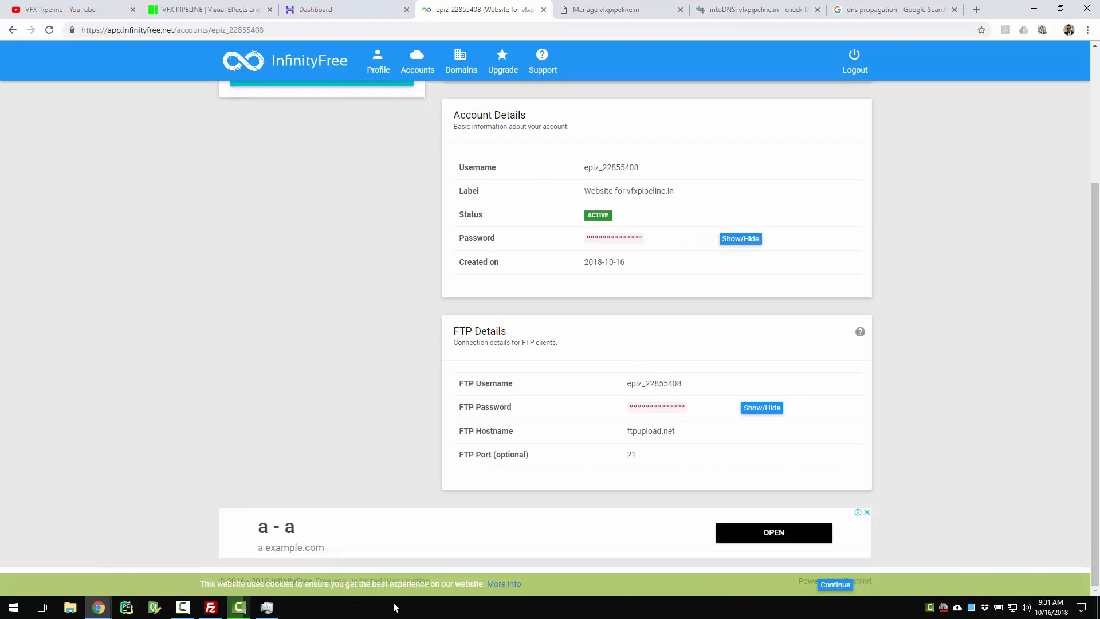
{"action": "left_click", "coordinate": [210, 607]}
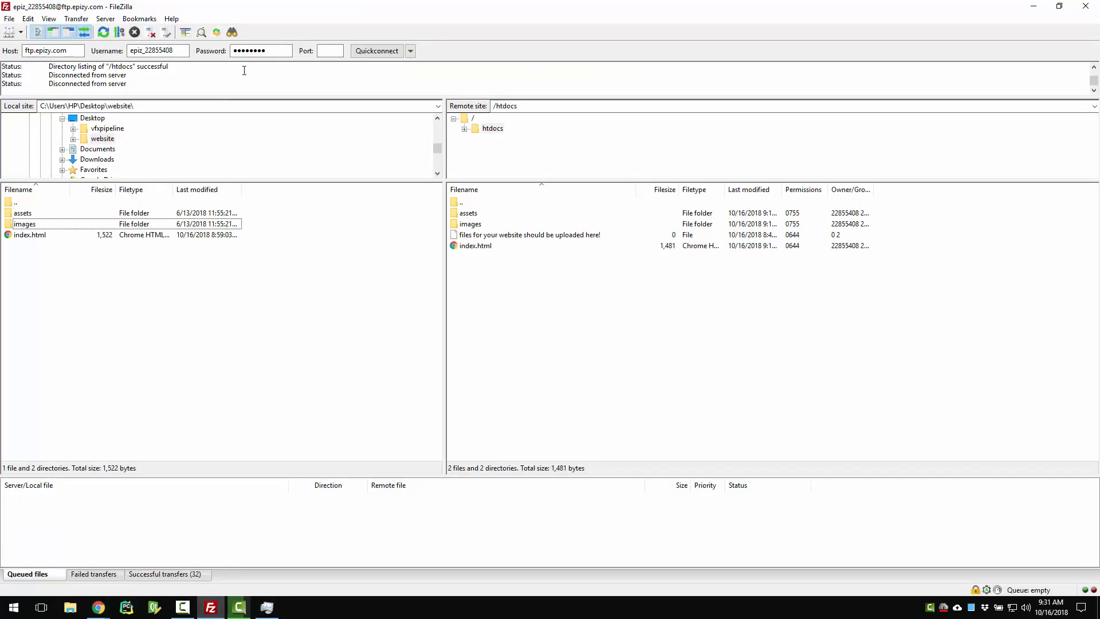
{"action": "left_click", "coordinate": [335, 51]}
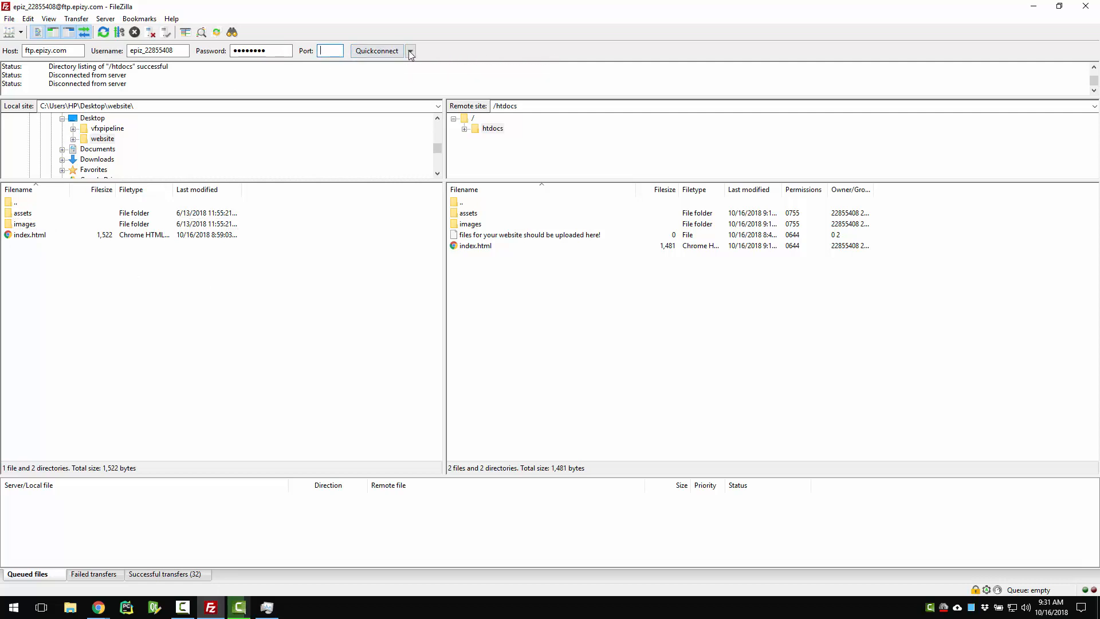
{"action": "left_click", "coordinate": [379, 53]}
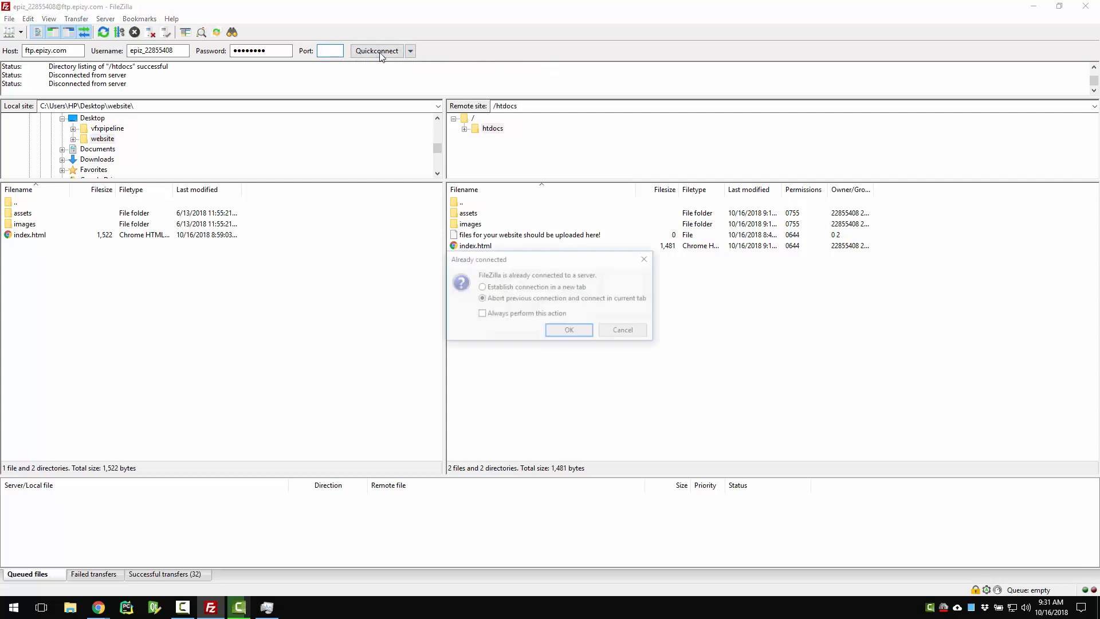
{"action": "left_click", "coordinate": [558, 332]}
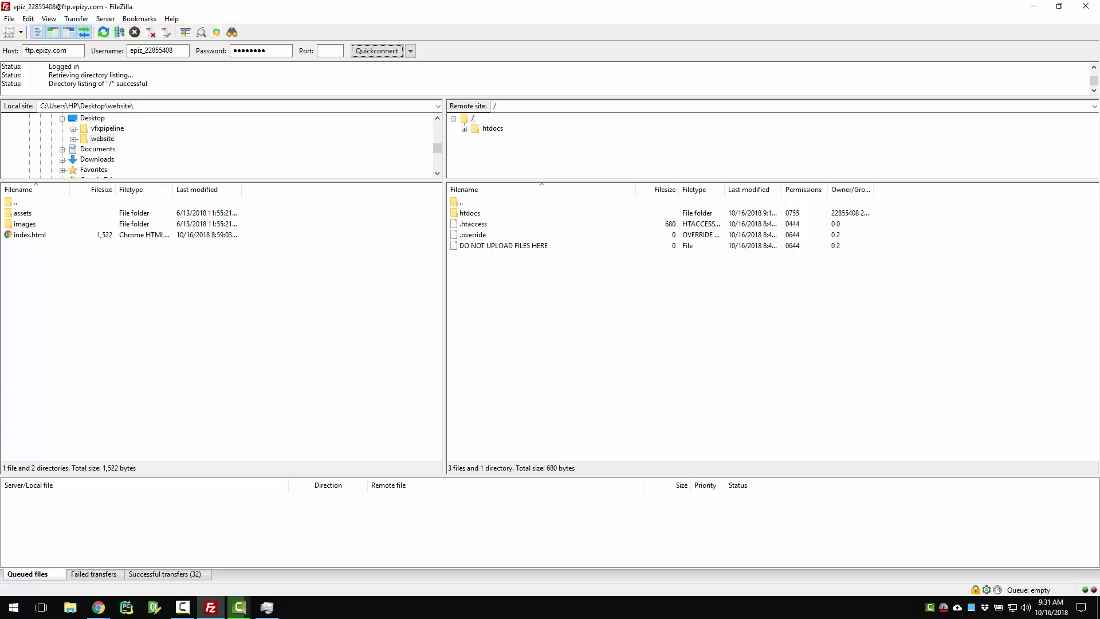
Select local assets, images and index.html, then minimise FileZilla and return to vfxpipeline.in
{"action": "left_click_drag", "start_coordinate": [81, 275], "coordinate": [3, 215]}
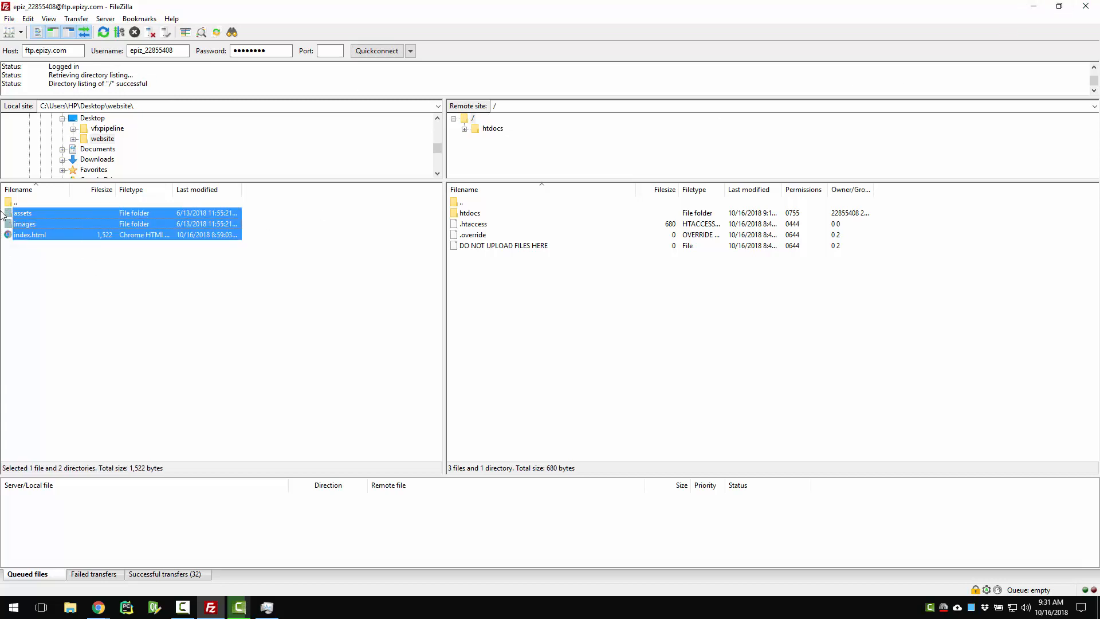
{"action": "right_click", "coordinate": [29, 215]}
{"action": "left_click", "coordinate": [630, 298]}
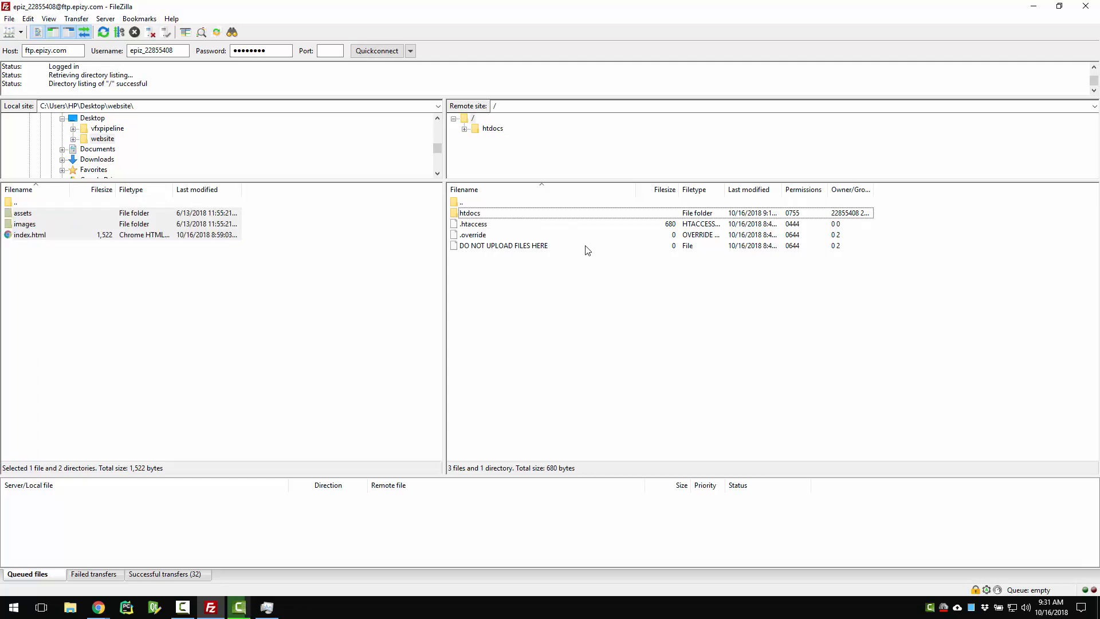
{"action": "left_click", "coordinate": [1034, 6]}
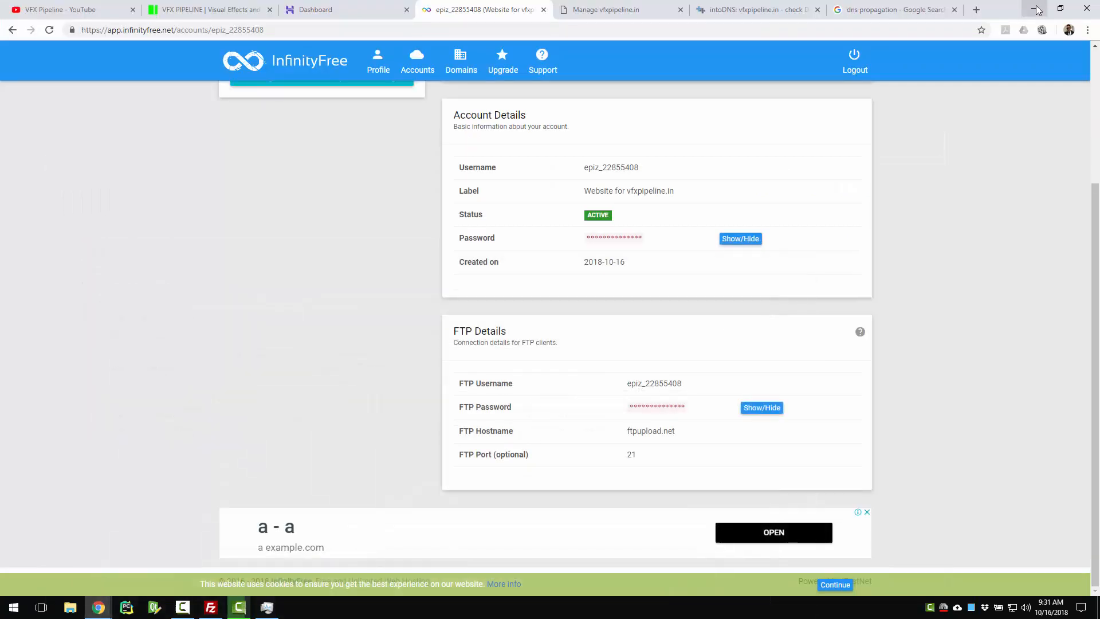
{"action": "left_click", "coordinate": [224, 9]}
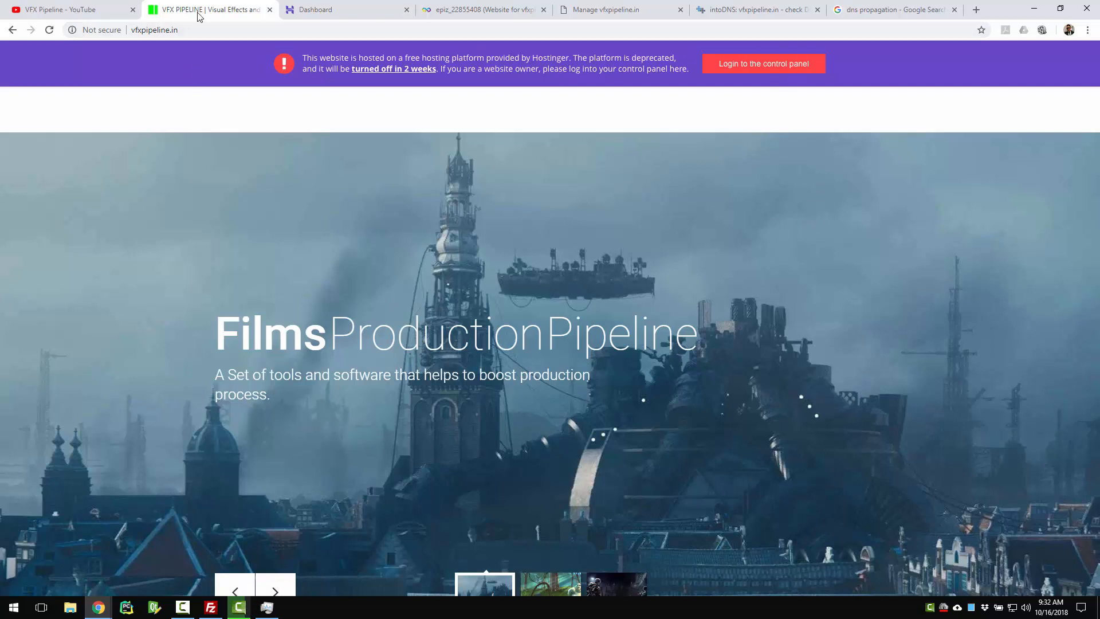
Reload vfxpipeline.in from the address bar to check for the new VFX PIPELINE CHANNEL page
{"action": "left_click", "coordinate": [195, 28]}
{"action": "key", "text": "Return"}
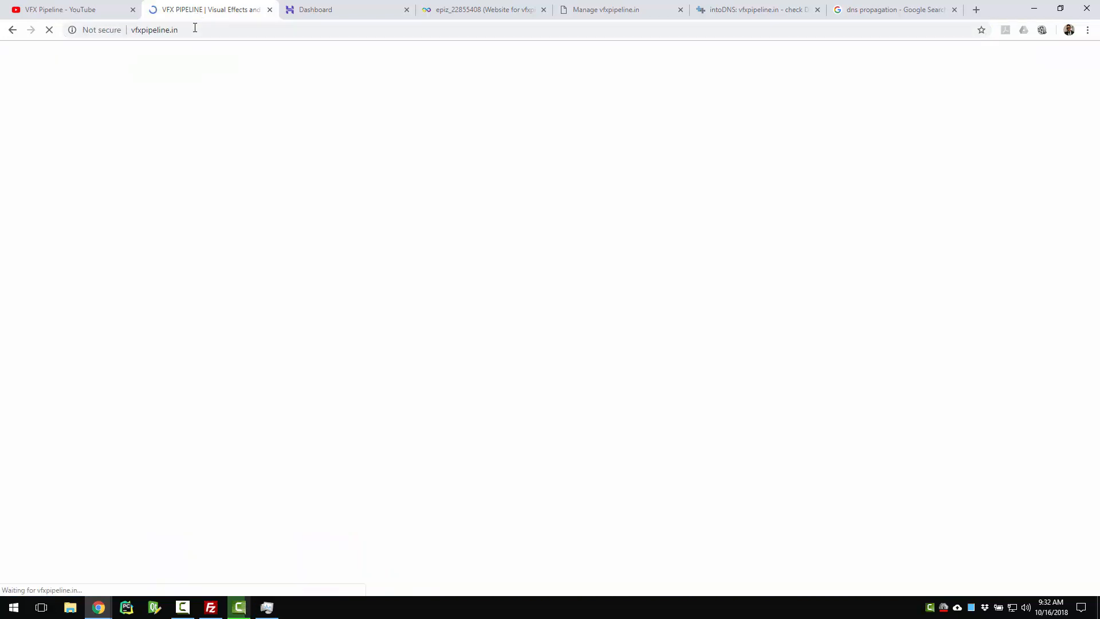